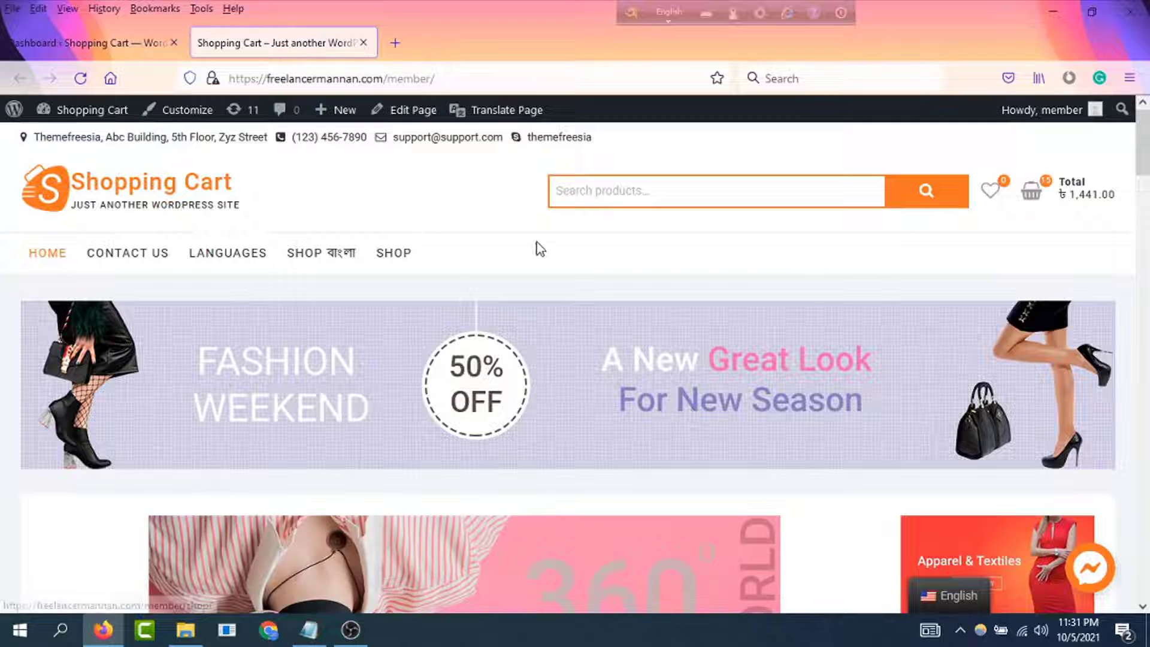
# Step: Search for "reset" among the plugins that can be added to the site
pyautogui.scroll(-15, 500, 299)
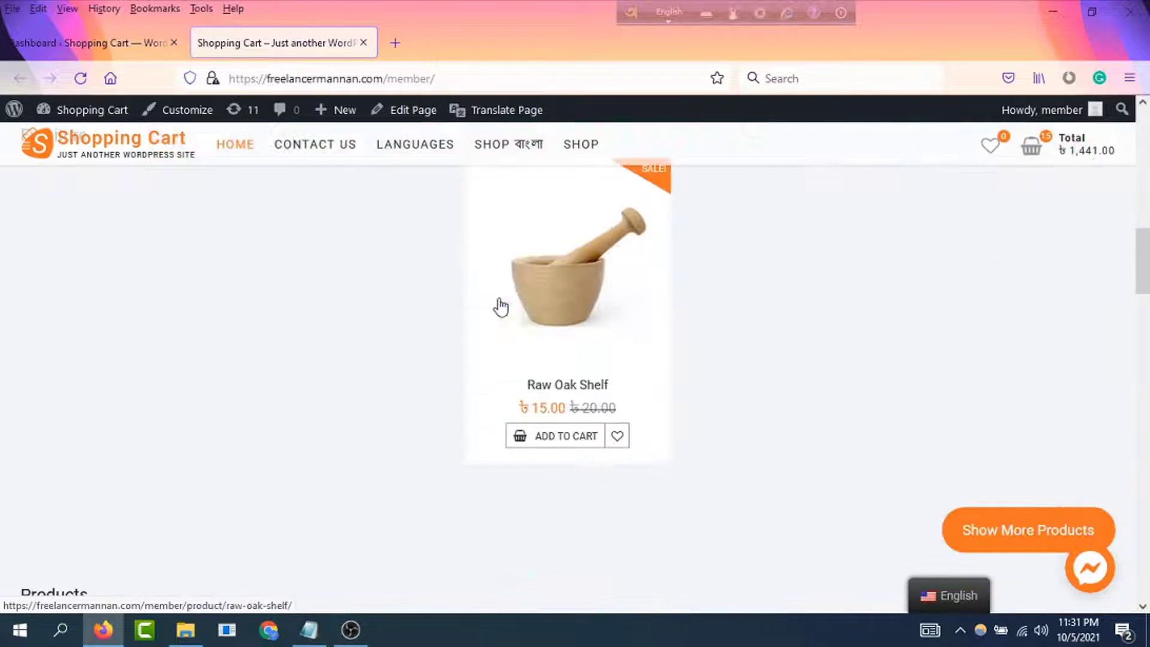
pyautogui.scroll(15, 172, 225)
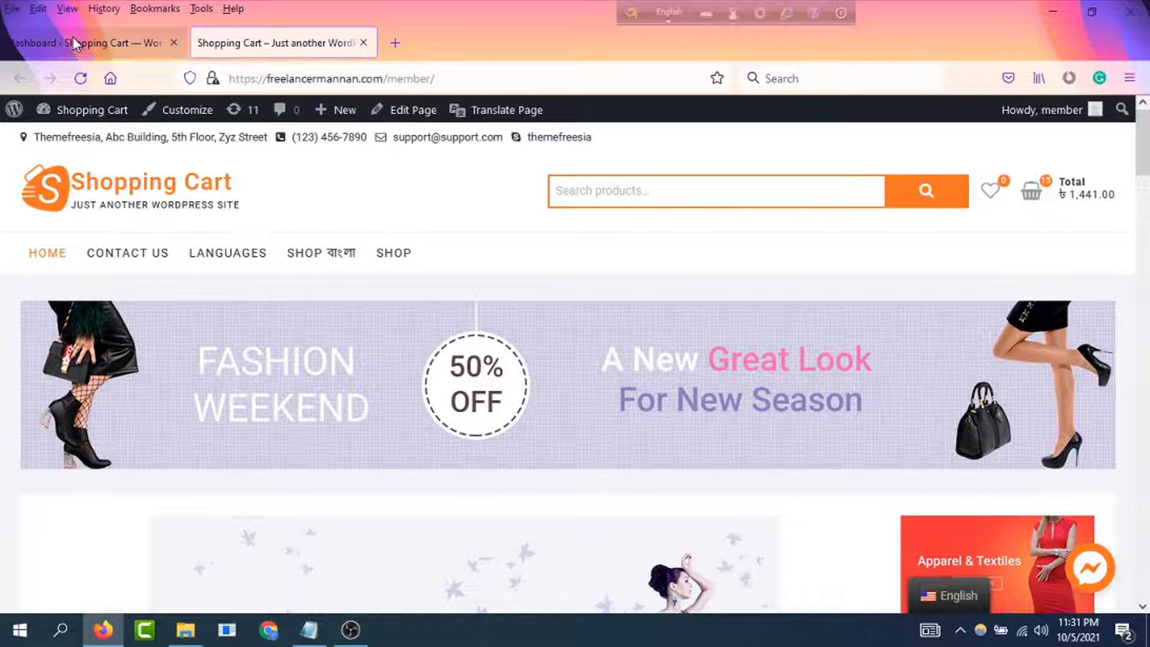
pyautogui.click(73, 37)
pyautogui.scroll(-5, 113, 371)
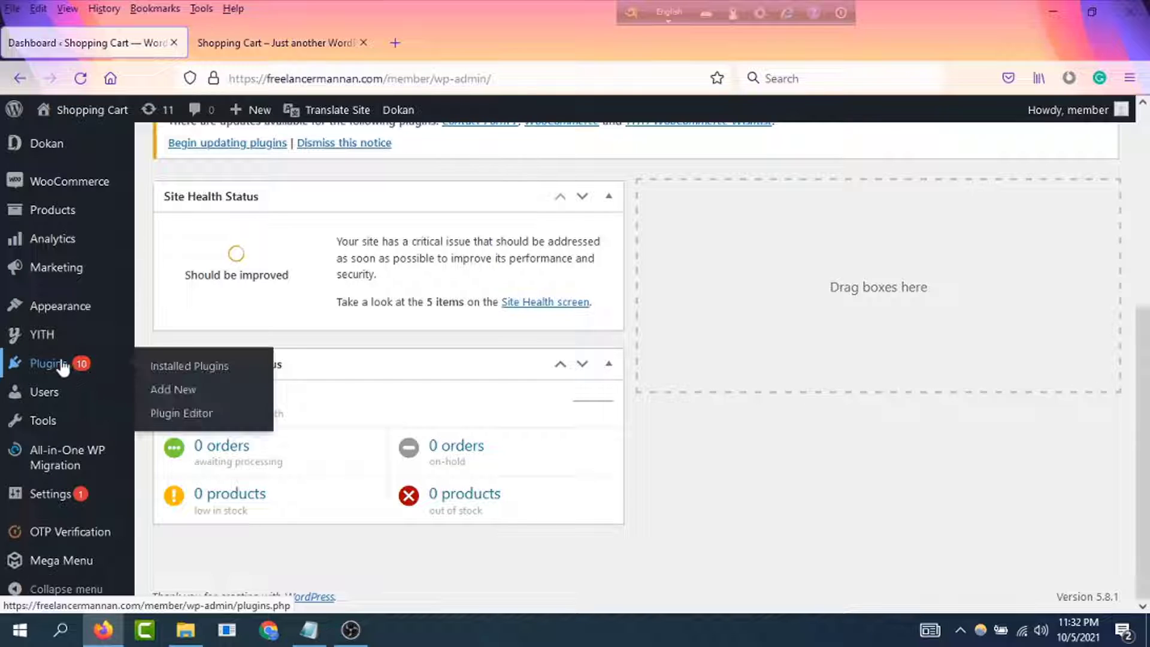
pyautogui.click(95, 365)
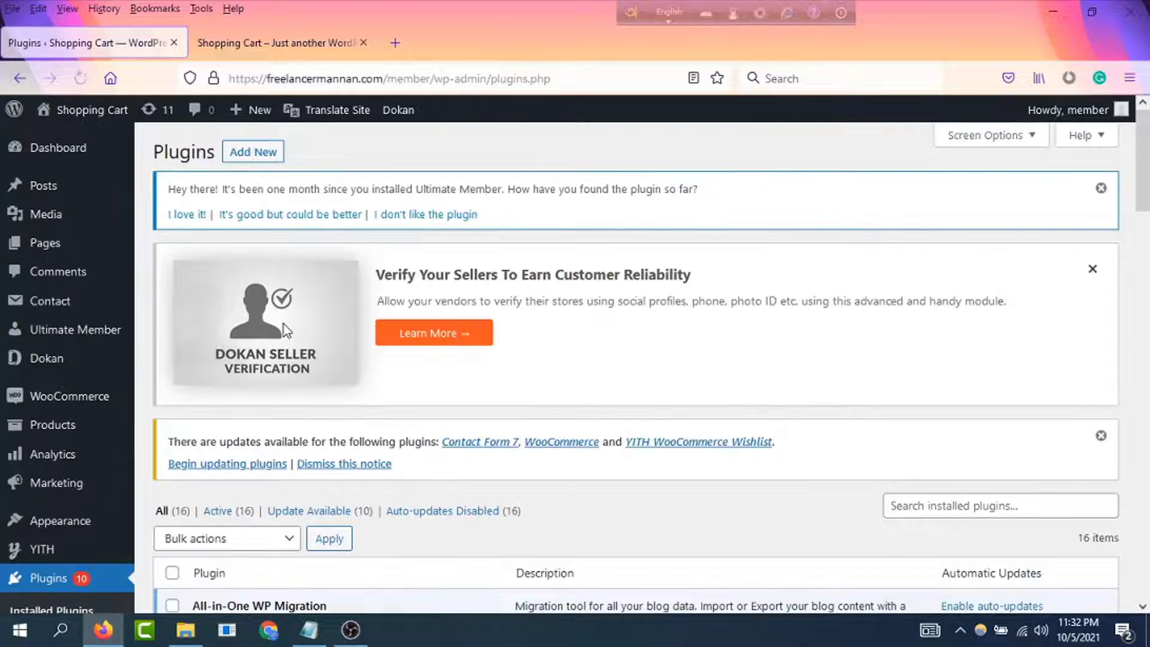
pyautogui.click(254, 152)
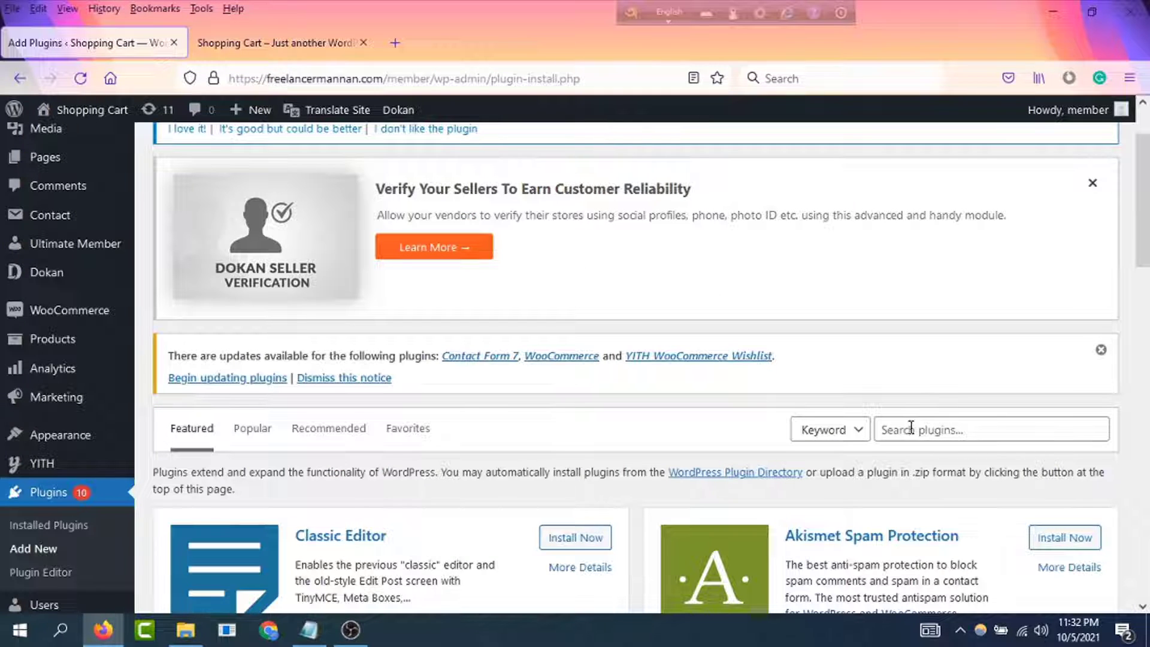
pyautogui.click(907, 428)
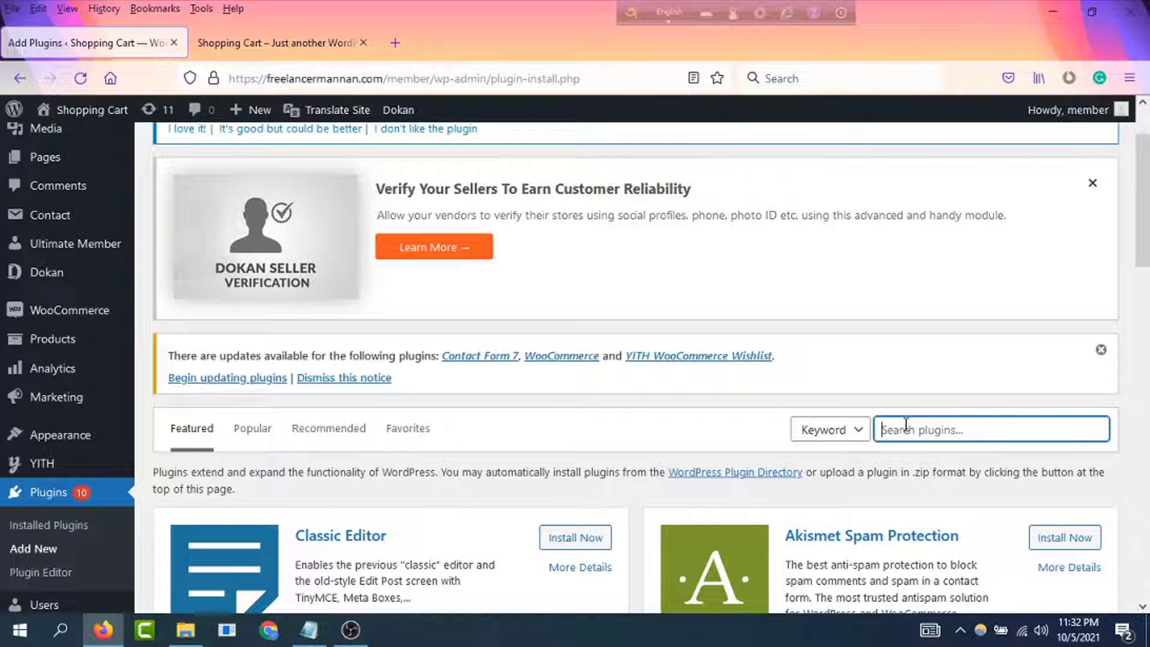
pyautogui.write('reset')
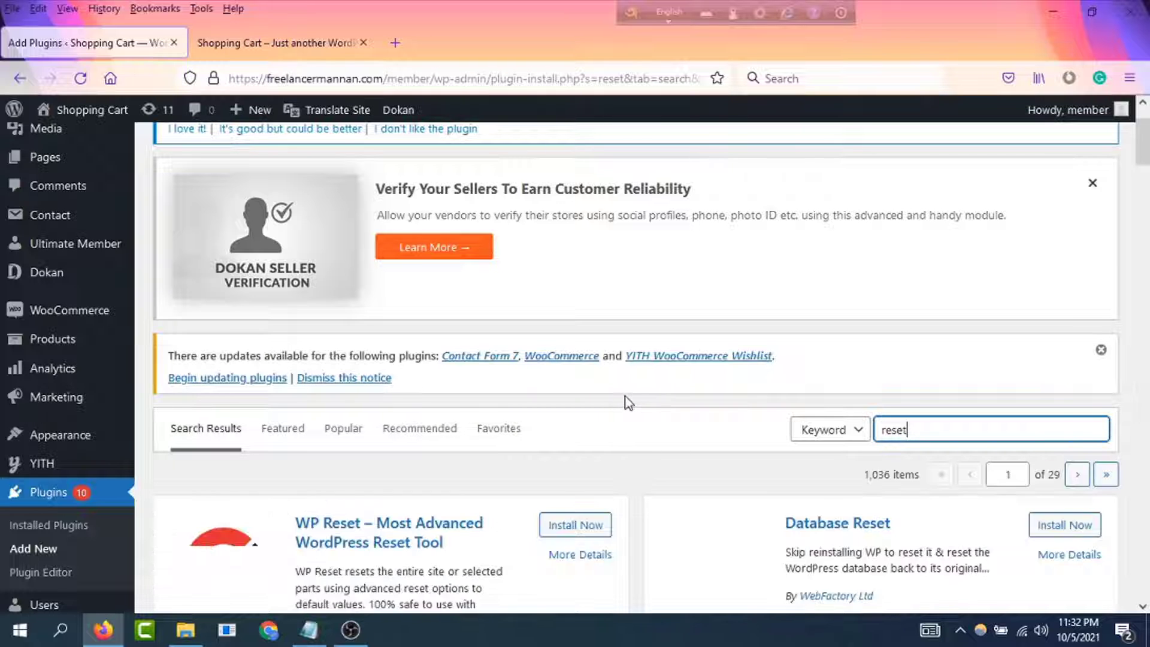
# Step: Install and activate the plugin "WP Reset – Most Advanced WordPress Reset Tool"
pyautogui.scroll(-1, 508, 513)
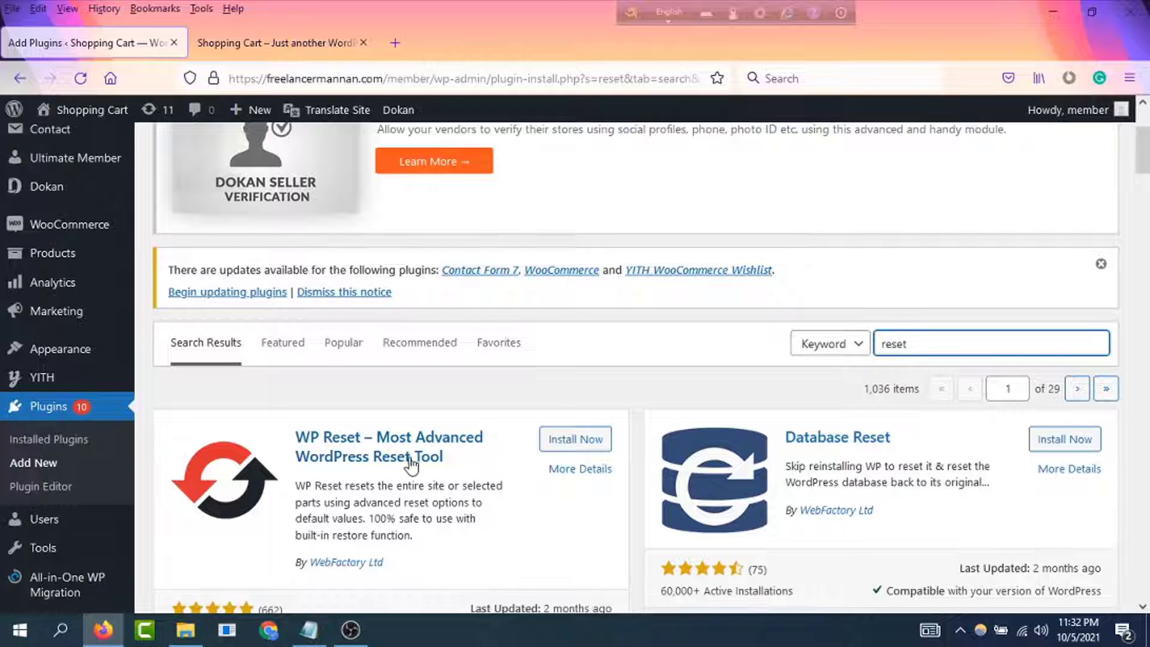
pyautogui.scroll(-2, 467, 465)
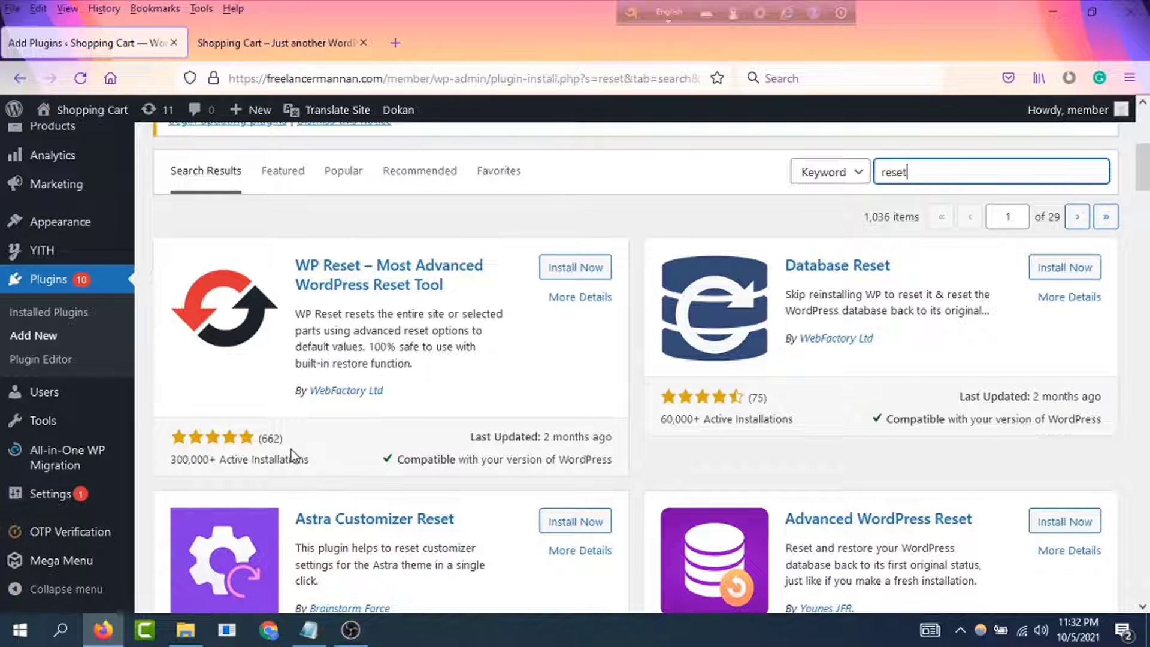
pyautogui.scroll(2, 438, 405)
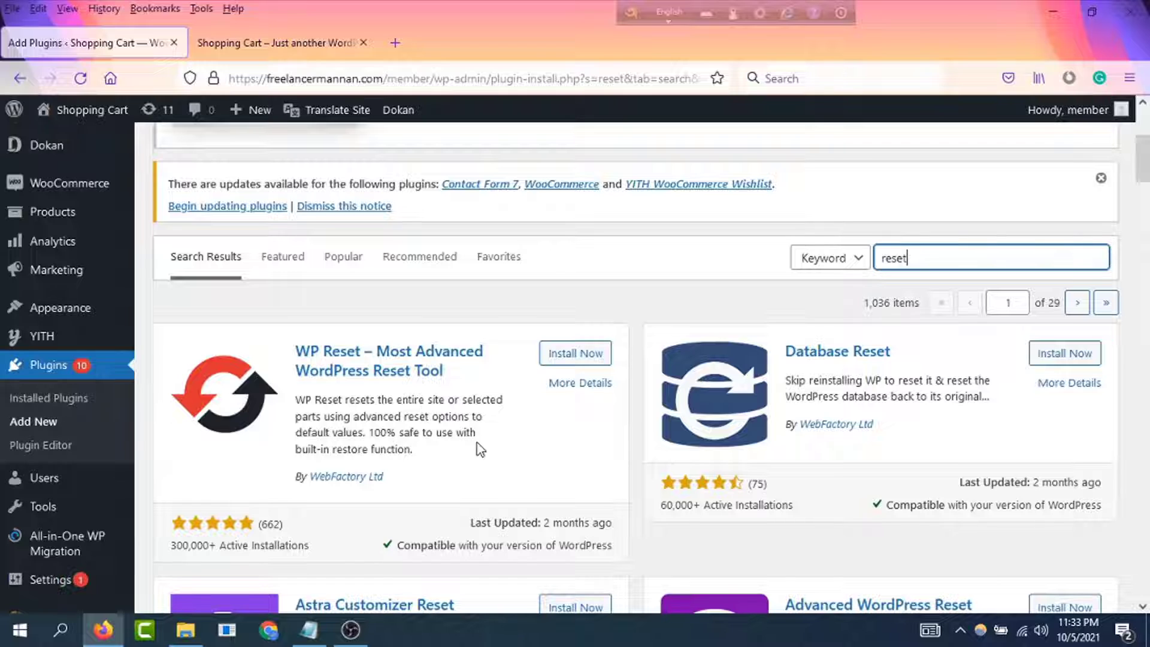
pyautogui.click(575, 354)
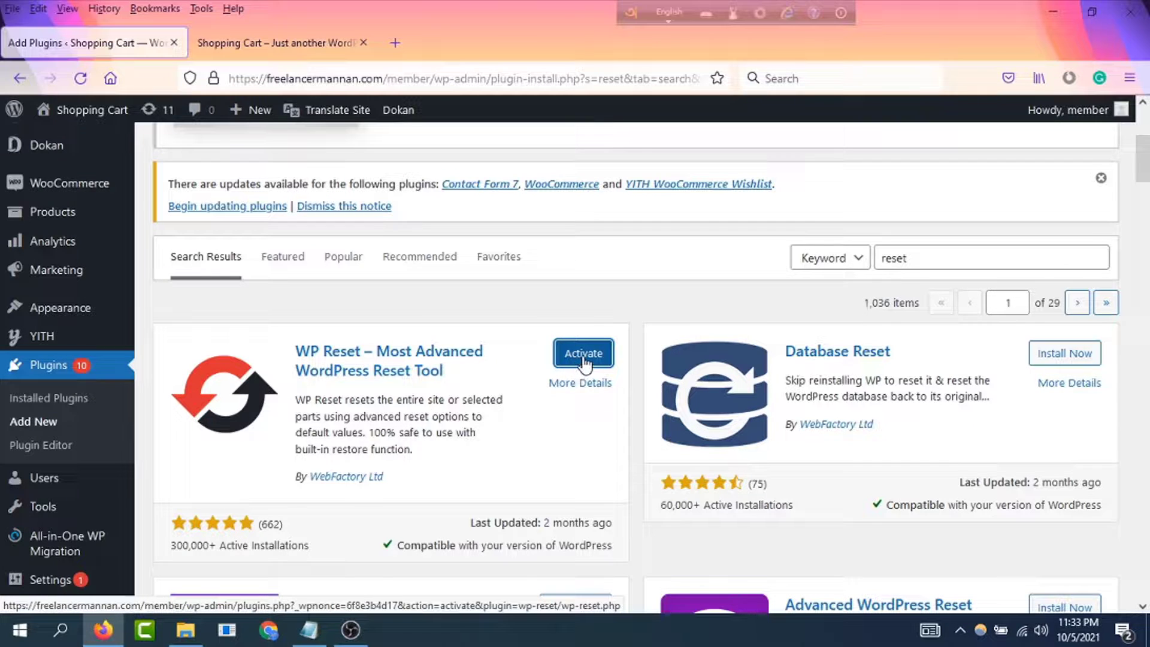
pyautogui.click(584, 359)
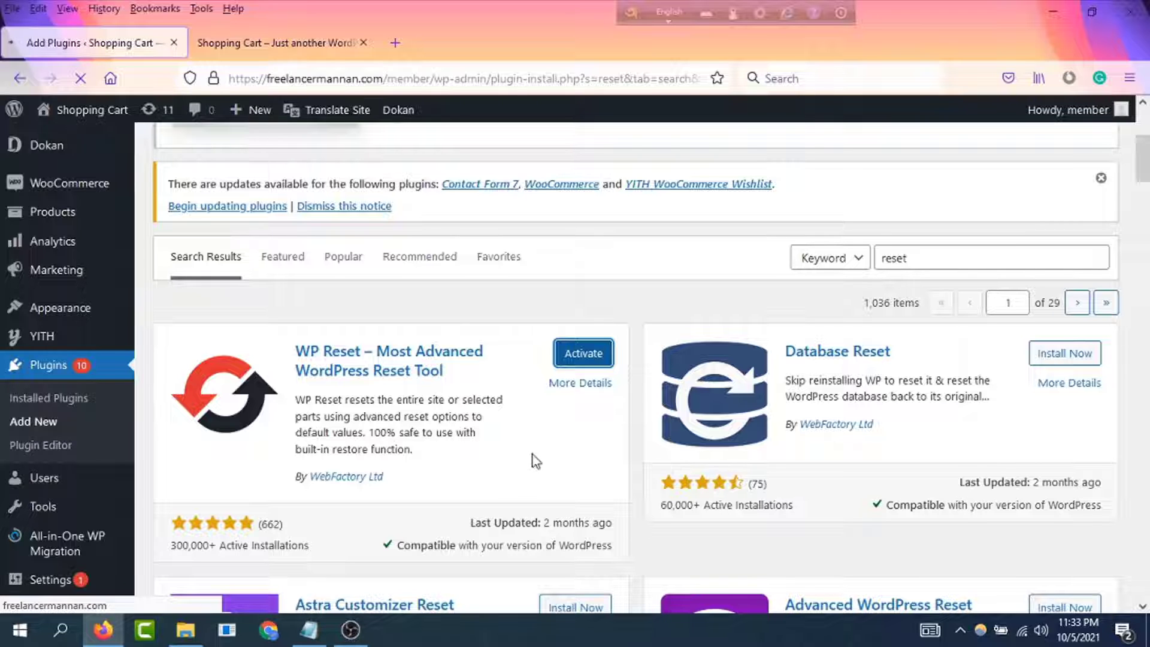
# Step: Dismiss the WP Reset welcome notice and open the WP Reset tool's page
pyautogui.scroll(-3, 551, 402)
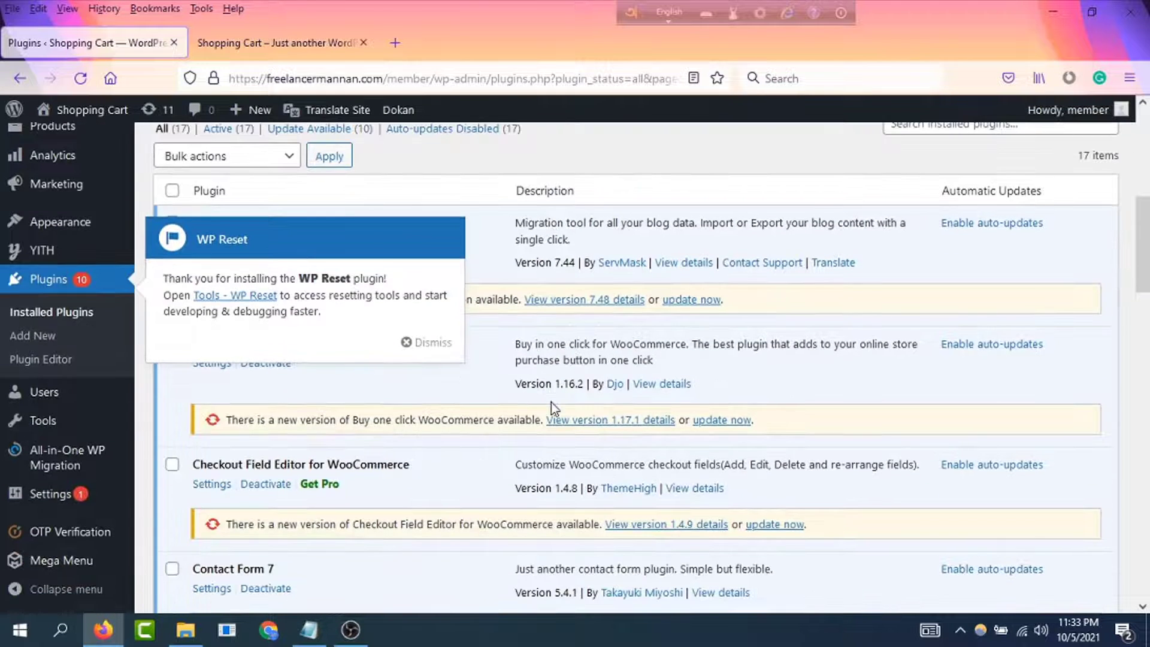
pyautogui.click(423, 346)
pyautogui.scroll(-9, 329, 367)
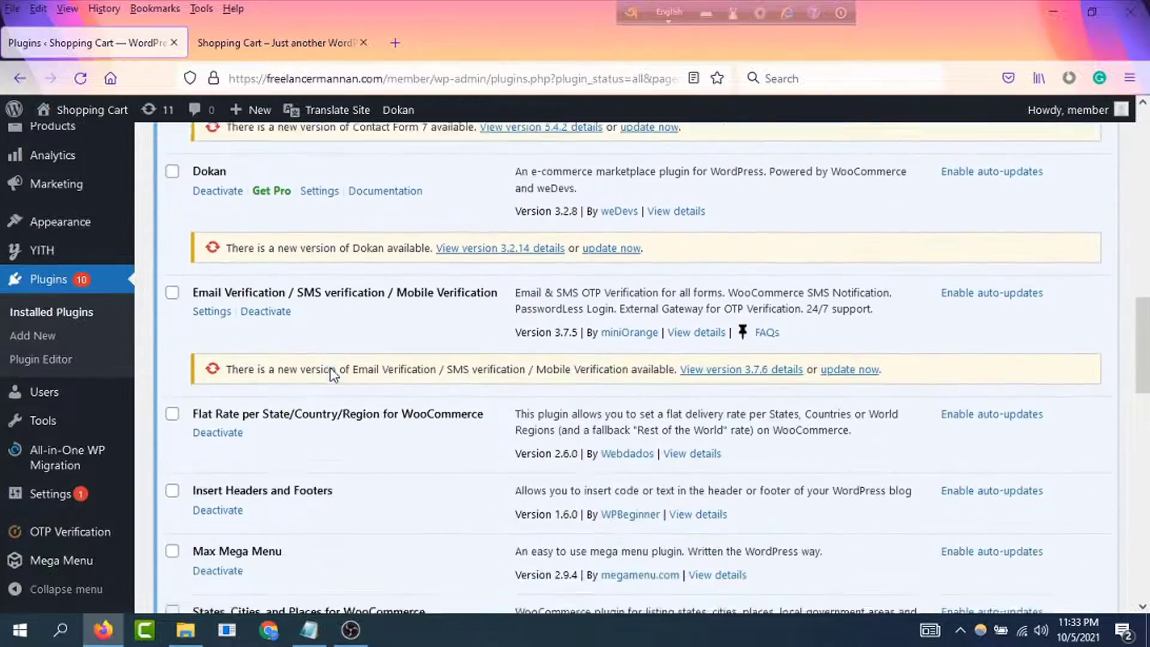
pyautogui.scroll(-12, 333, 371)
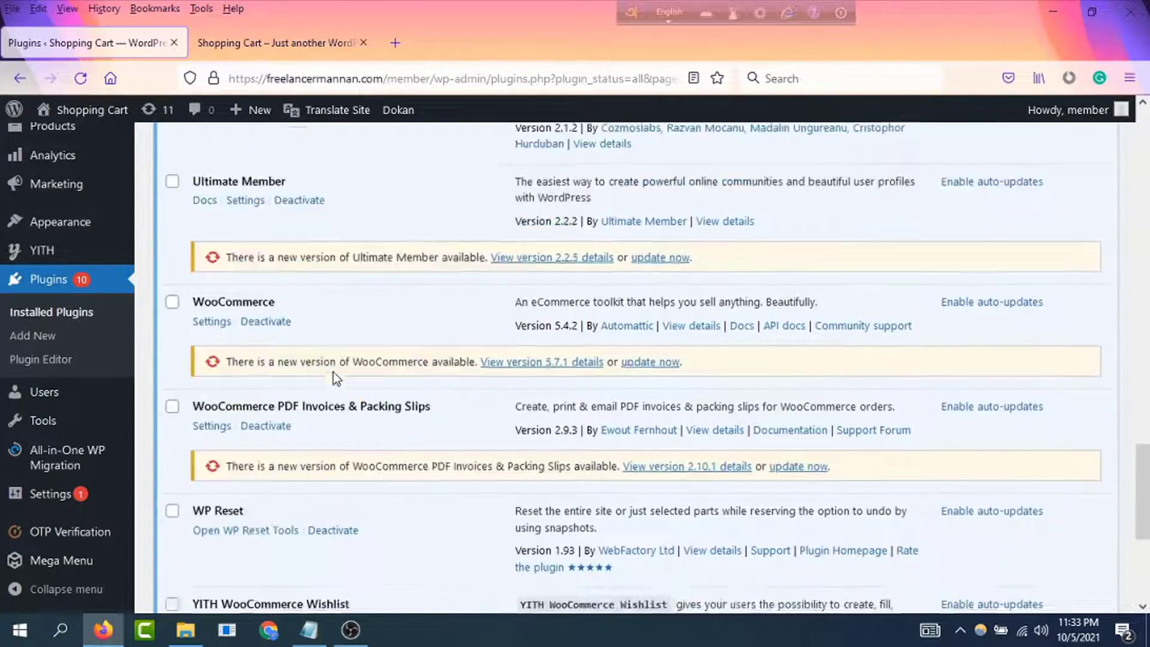
pyautogui.scroll(-2, 333, 372)
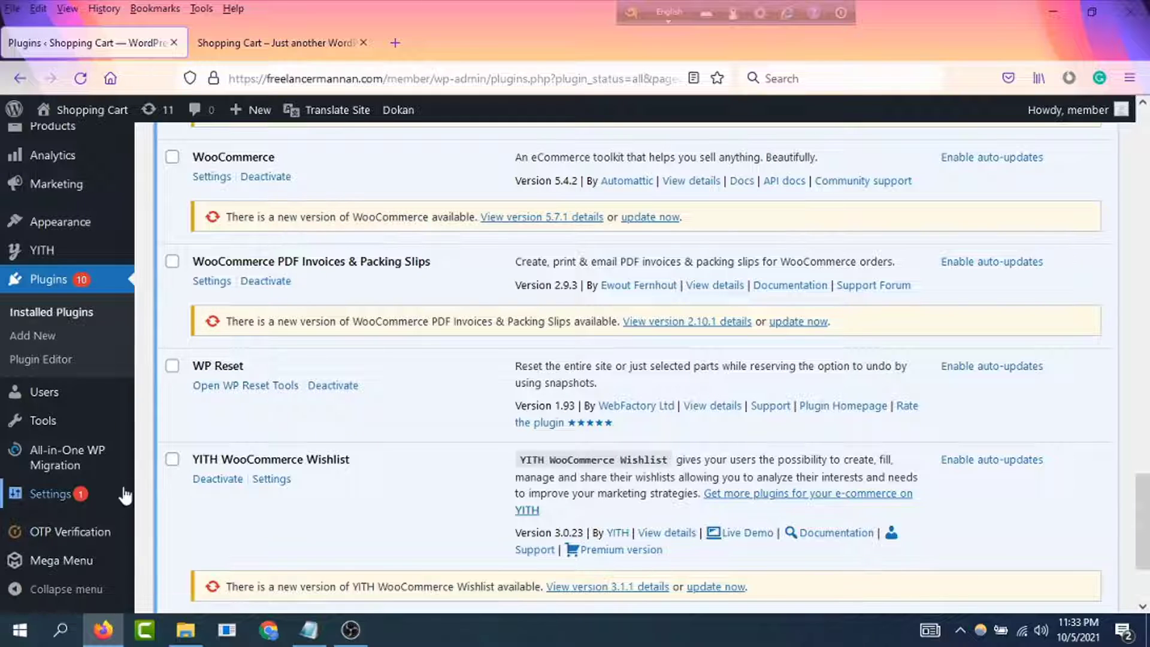
pyautogui.moveTo(72, 419)
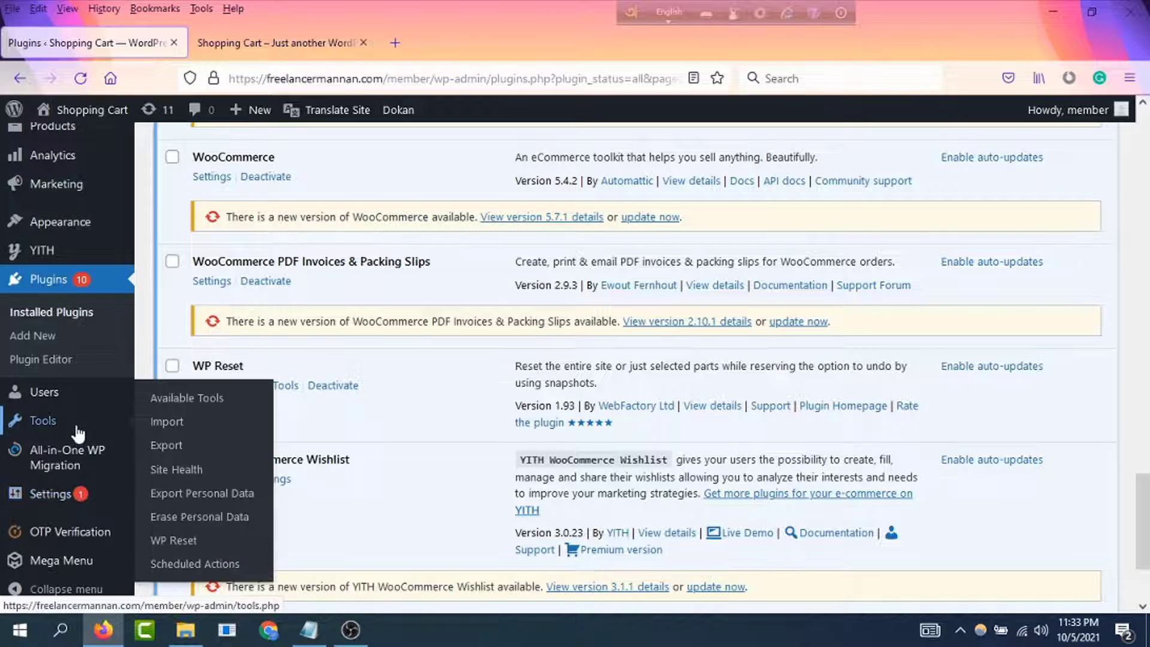
pyautogui.click(176, 542)
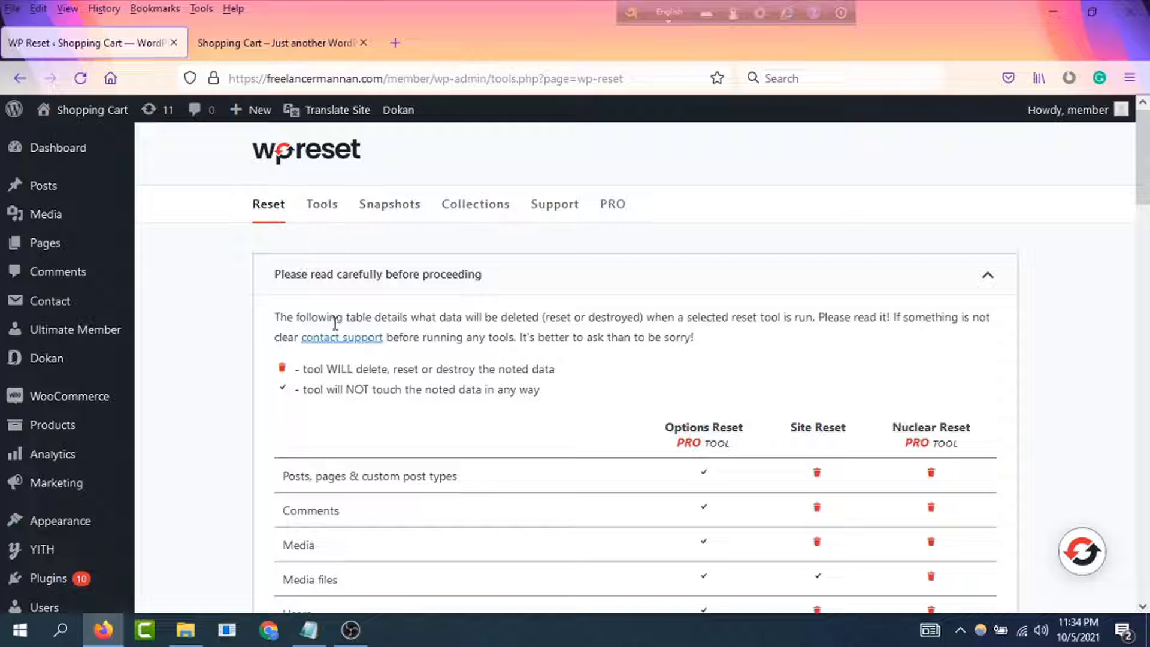
# Step: Enter "reset" as the confirmation text in the Site Reset section
pyautogui.scroll(-12, 334, 324)
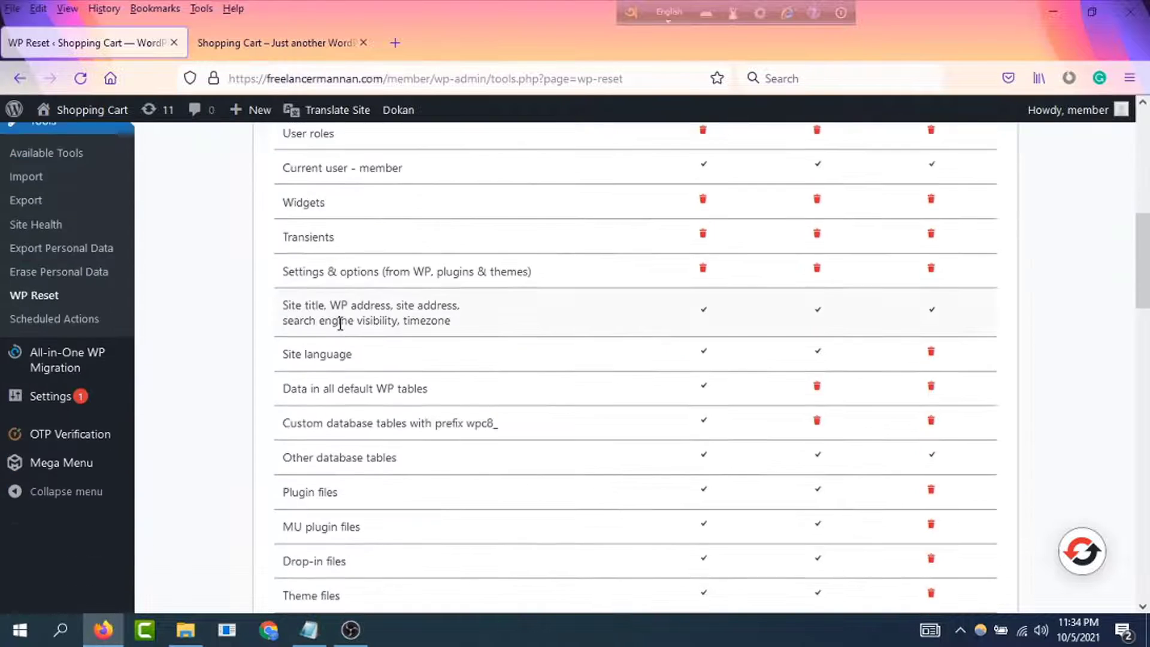
pyautogui.scroll(-12, 340, 322)
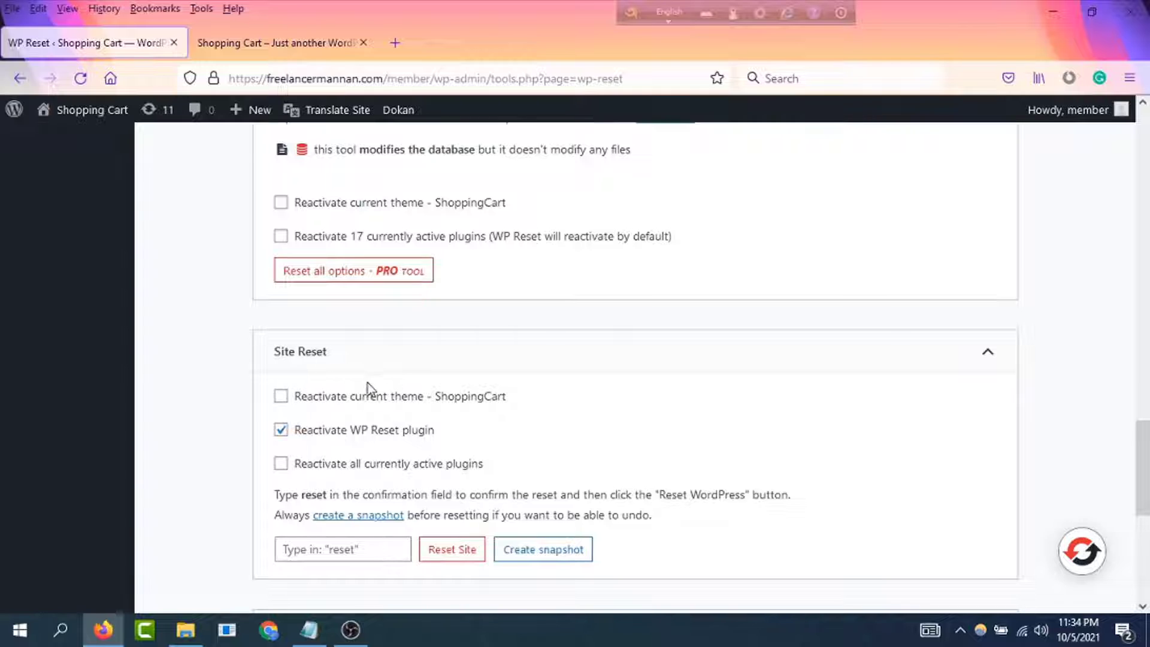
pyautogui.scroll(-2, 368, 389)
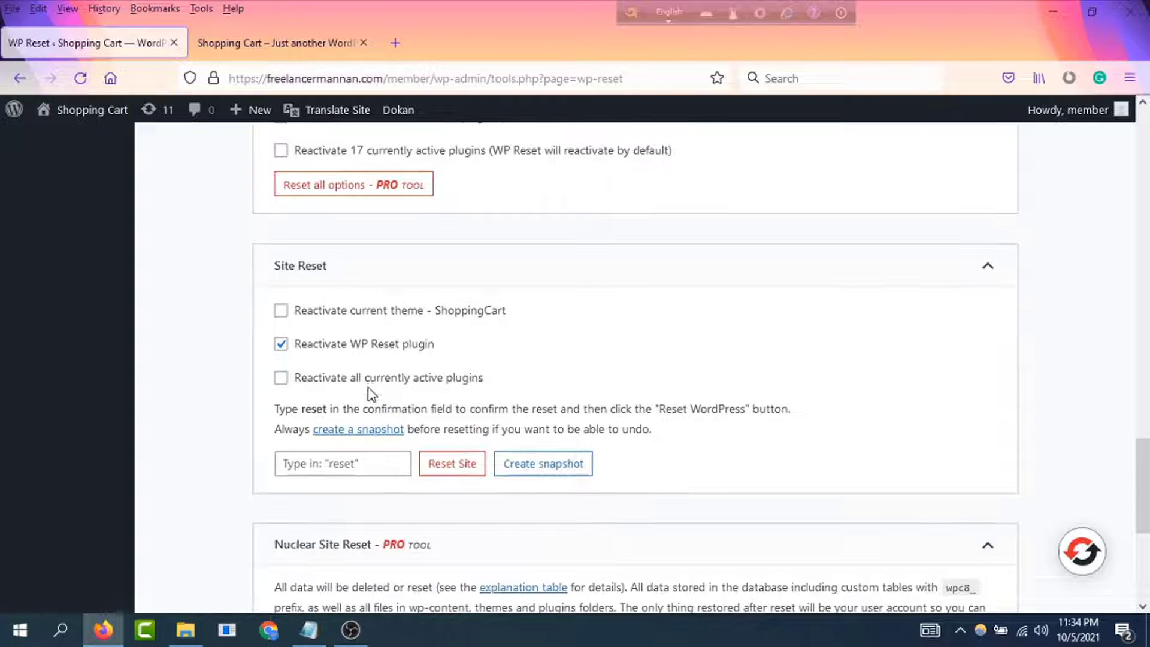
pyautogui.click(336, 460)
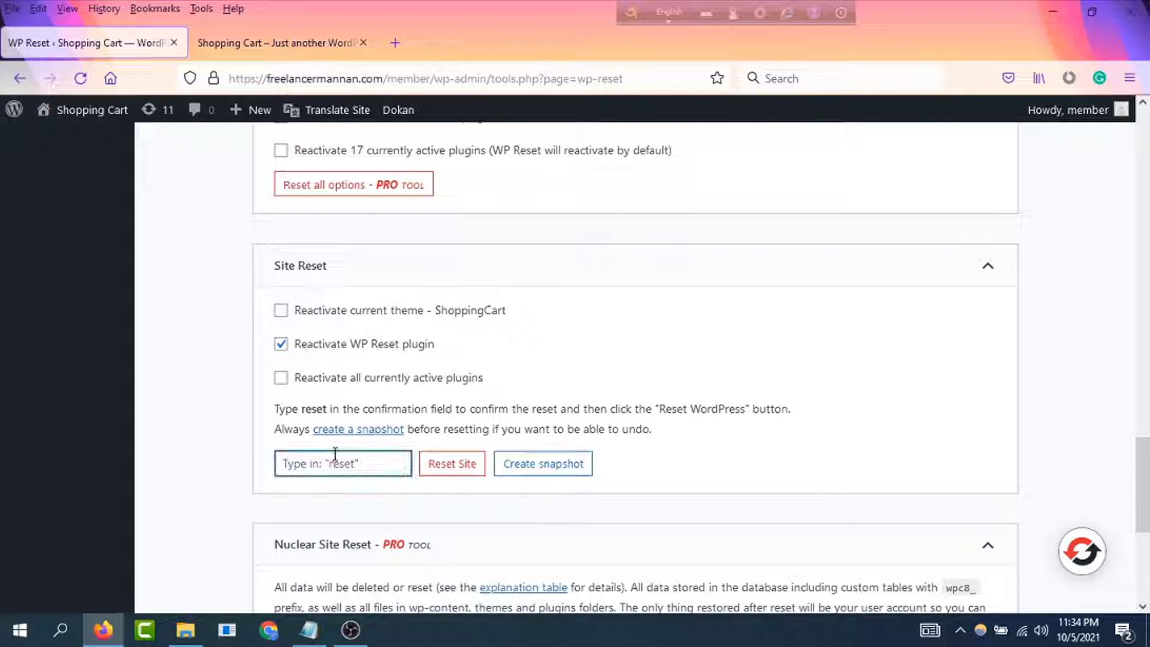
pyautogui.write('reset')
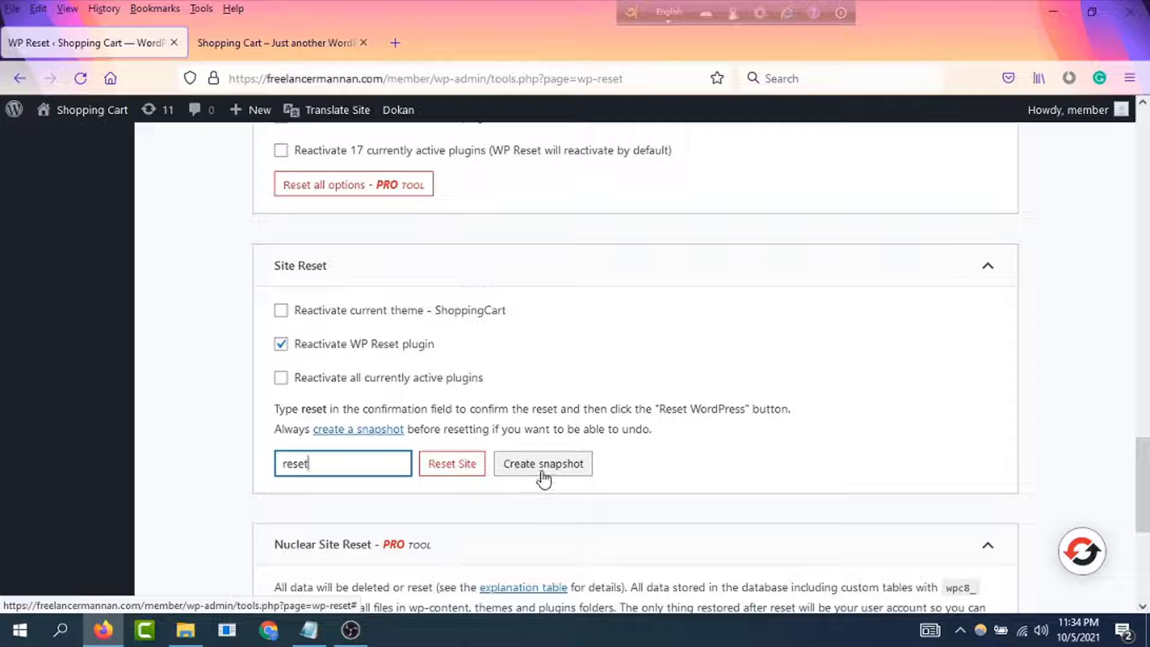
# Step: Run the site reset and confirm resetting WordPress
pyautogui.click(257, 43)
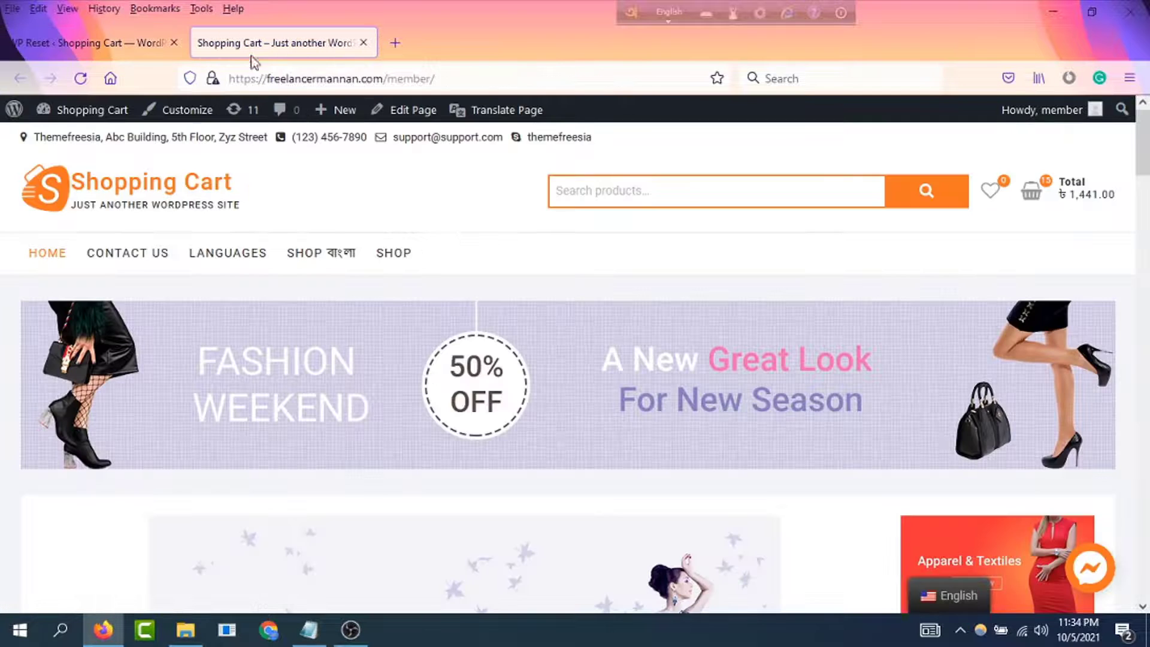
pyautogui.scroll(-5, 465, 374)
pyautogui.scroll(4, 469, 367)
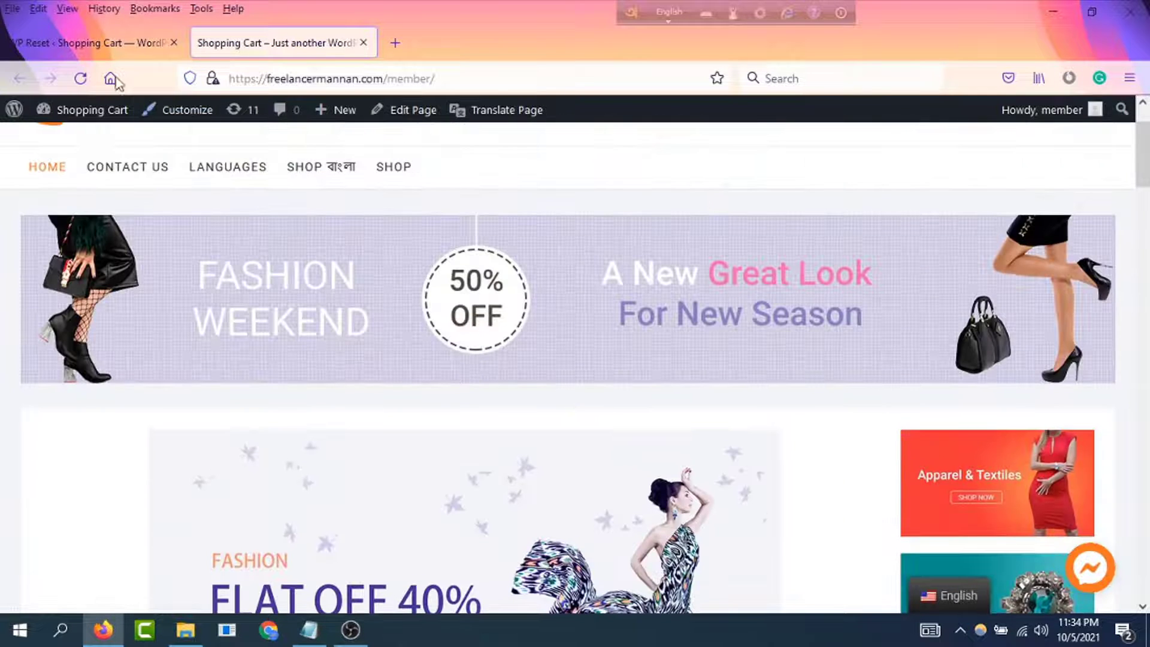
pyautogui.click(80, 43)
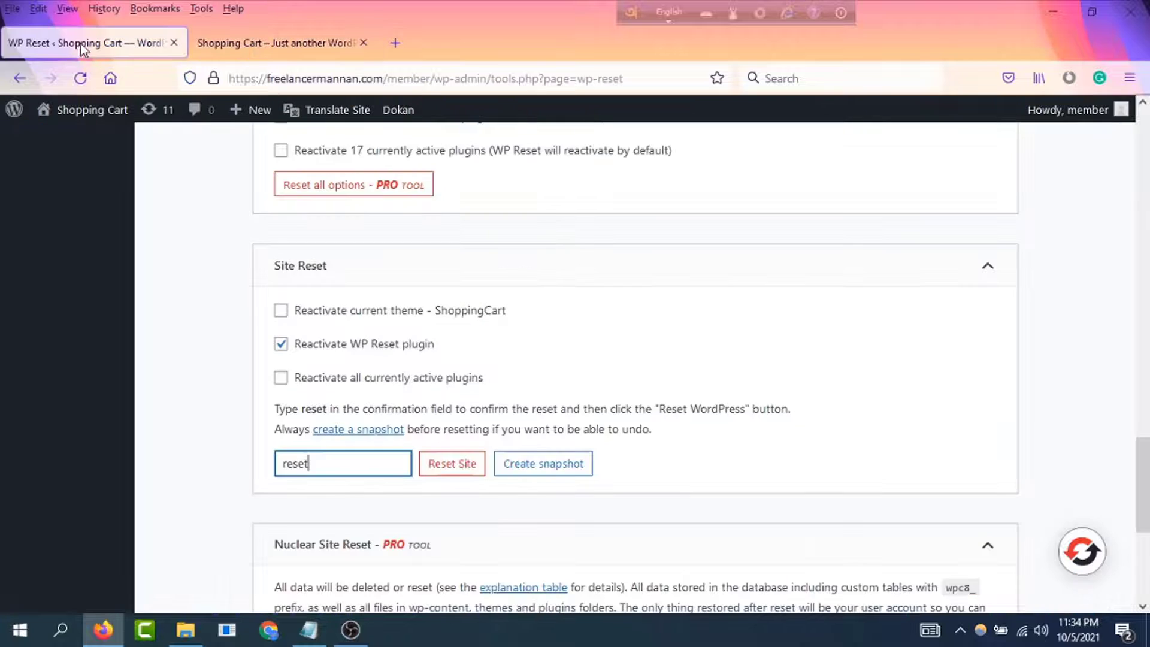
pyautogui.click(443, 473)
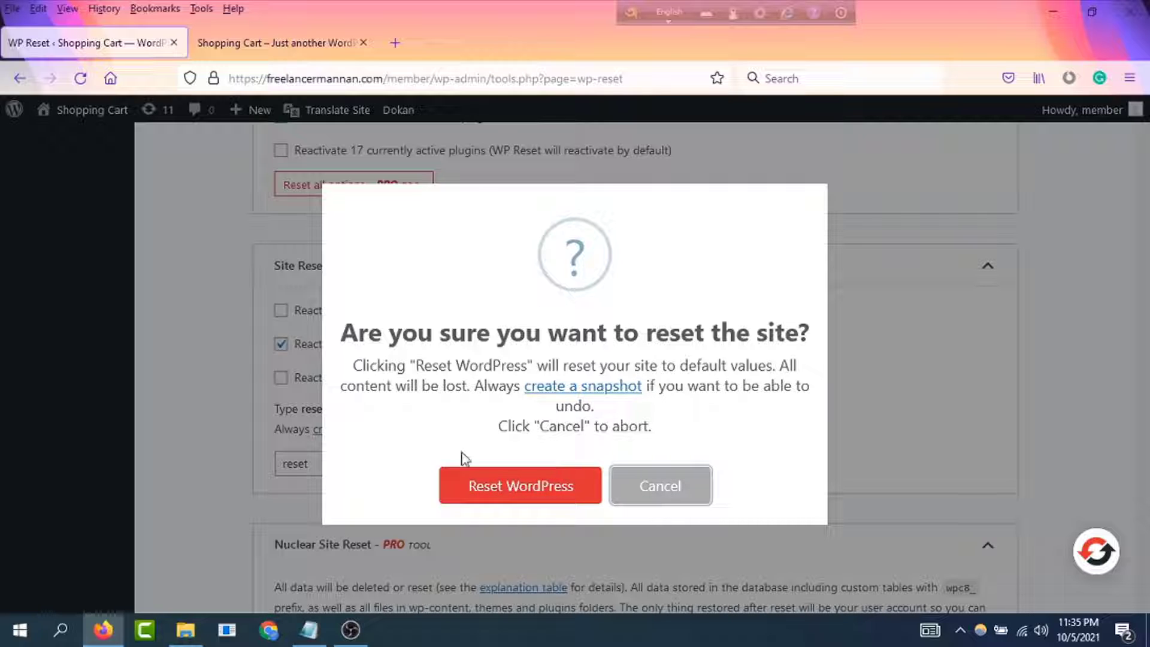
pyautogui.click(491, 494)
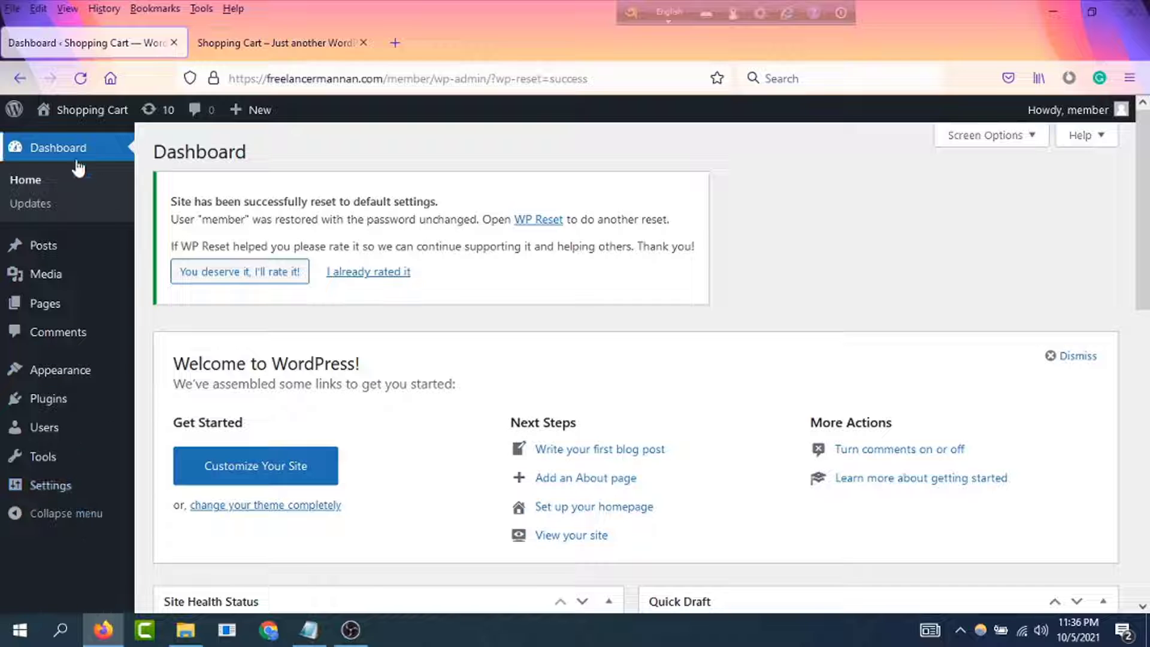
# Step: Reload the storefront to check the reset, and replace its tab with a new one opened from the dashboard
pyautogui.click(261, 42)
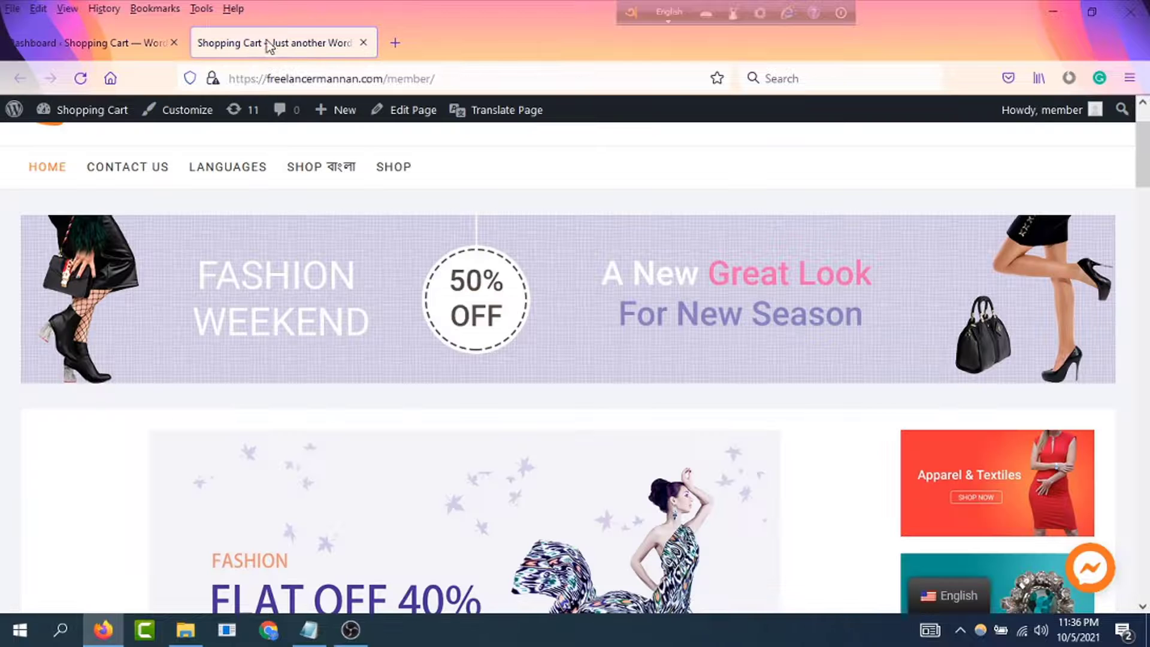
pyautogui.click(81, 79)
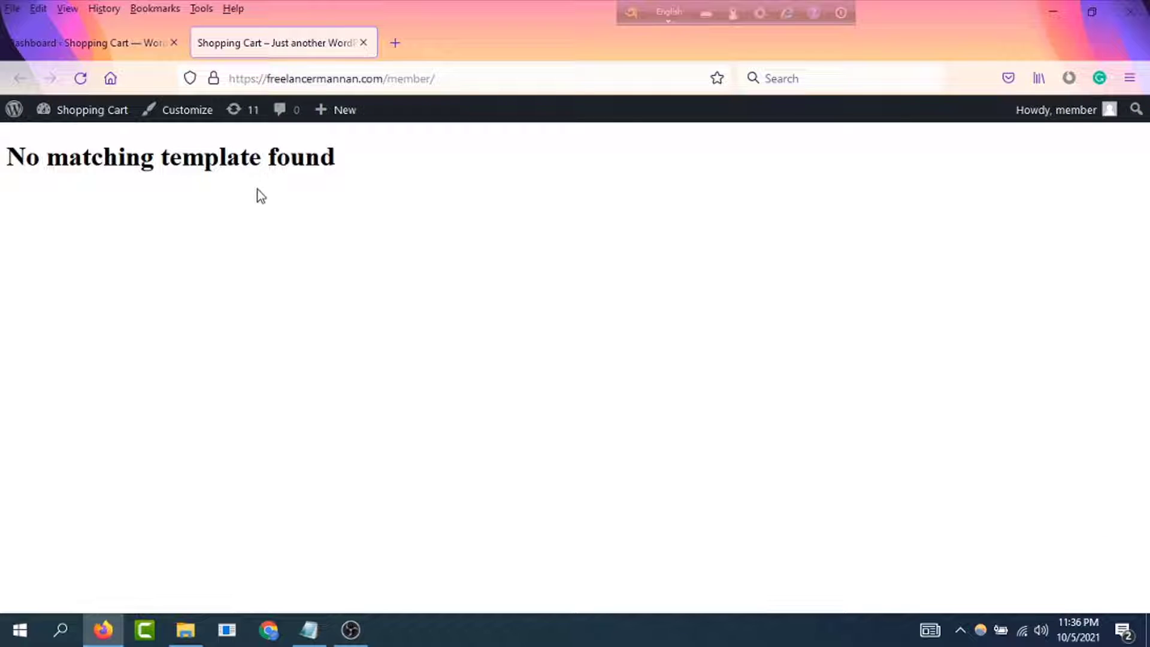
pyautogui.click(96, 44)
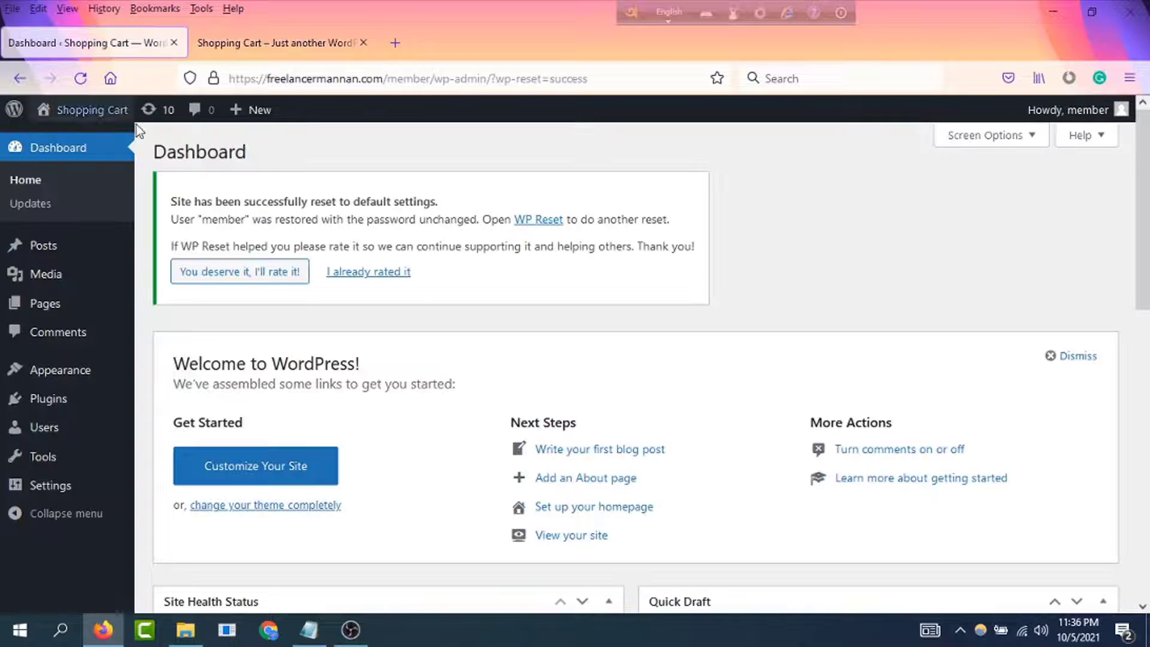
pyautogui.moveTo(72, 110)
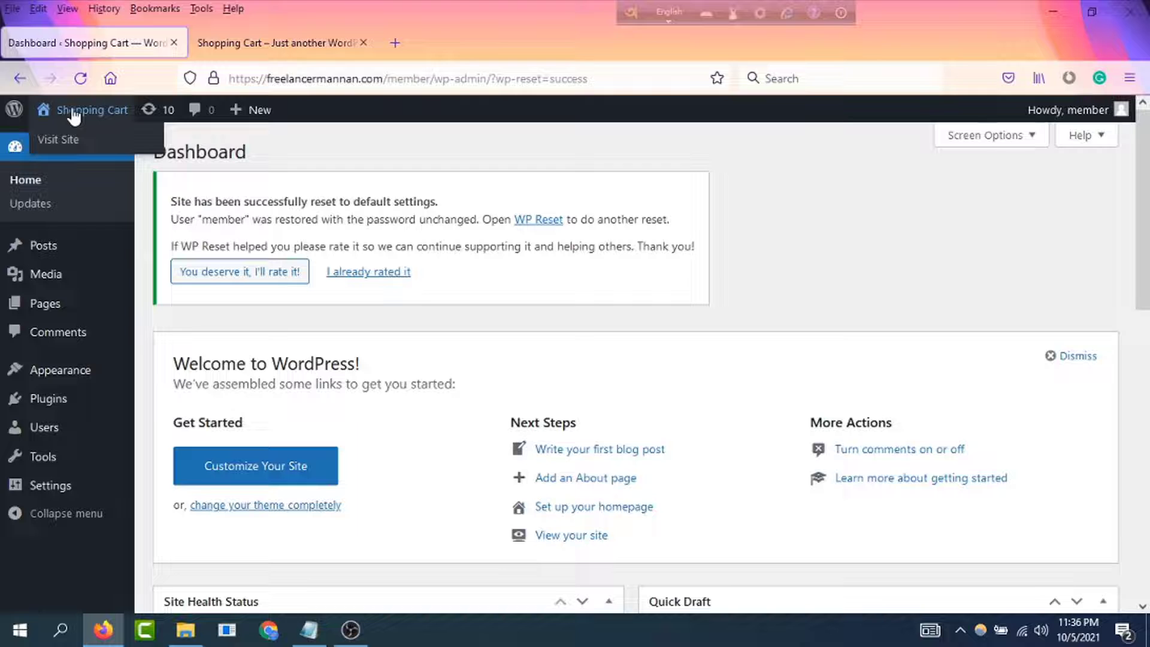
pyautogui.rightClick(65, 141)
pyautogui.click(126, 157)
pyautogui.click(254, 42)
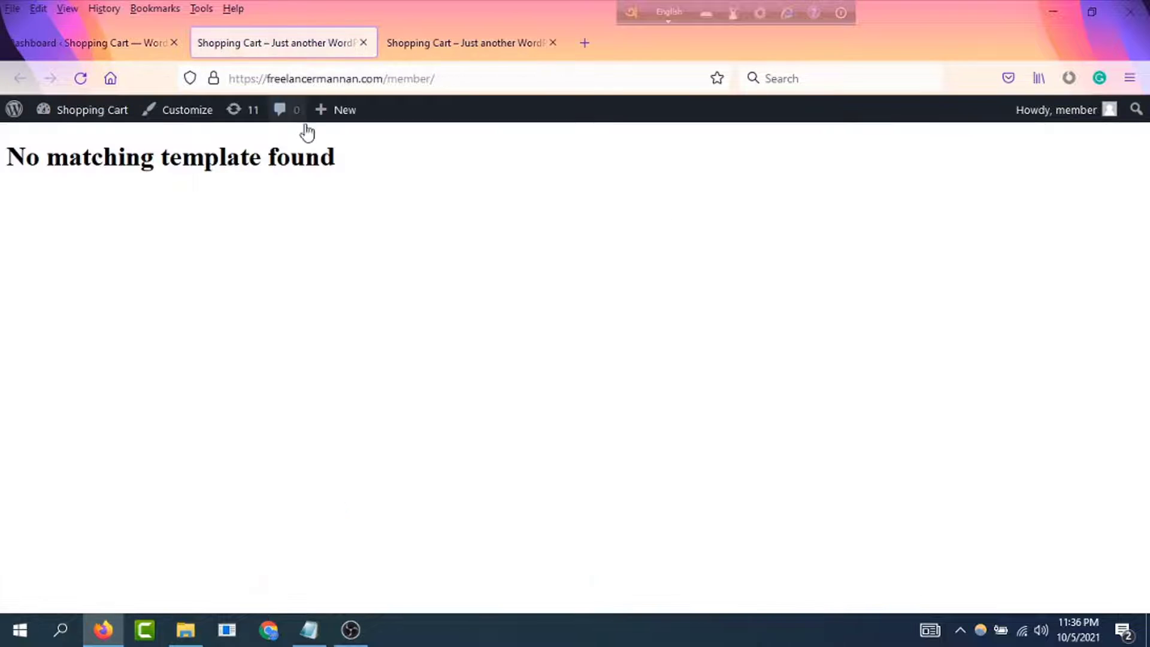
pyautogui.click(363, 43)
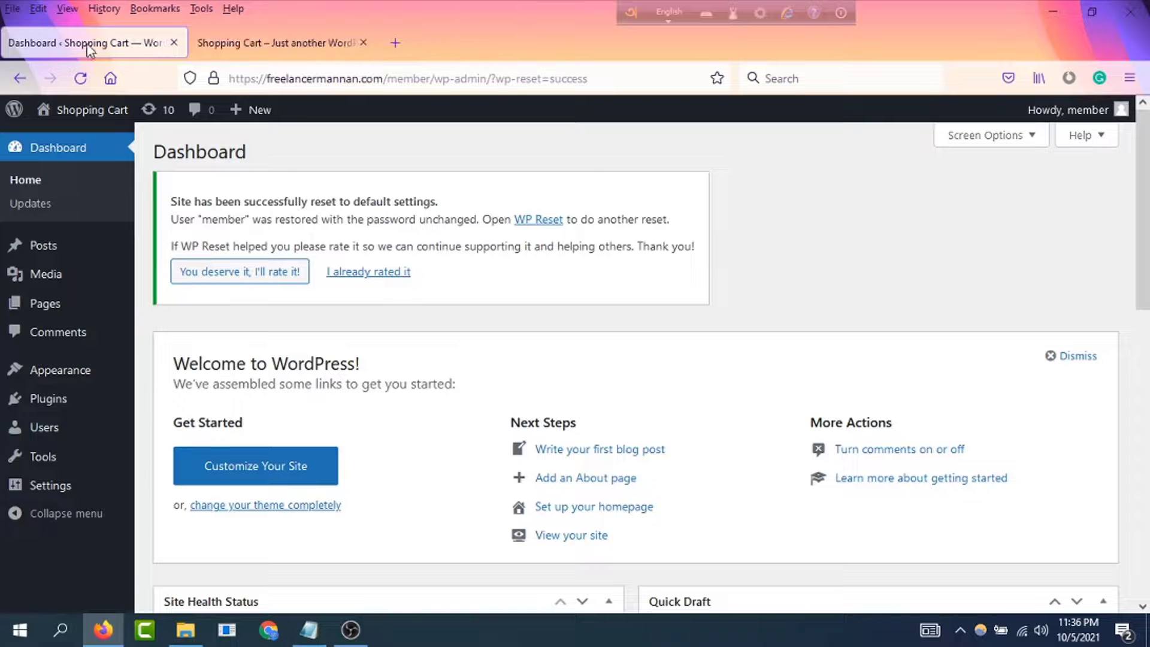
# Step: Open the site's Themes page and look through the details of the active twentytwentyone theme, closing them when done
pyautogui.moveTo(73, 374)
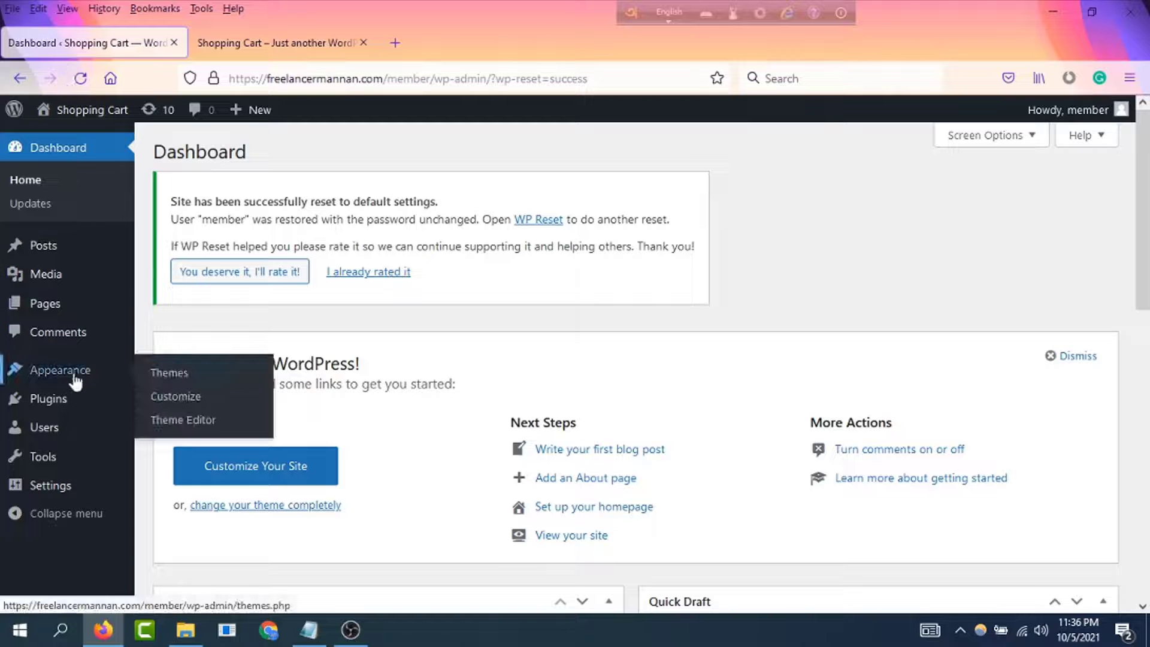
pyautogui.click(160, 376)
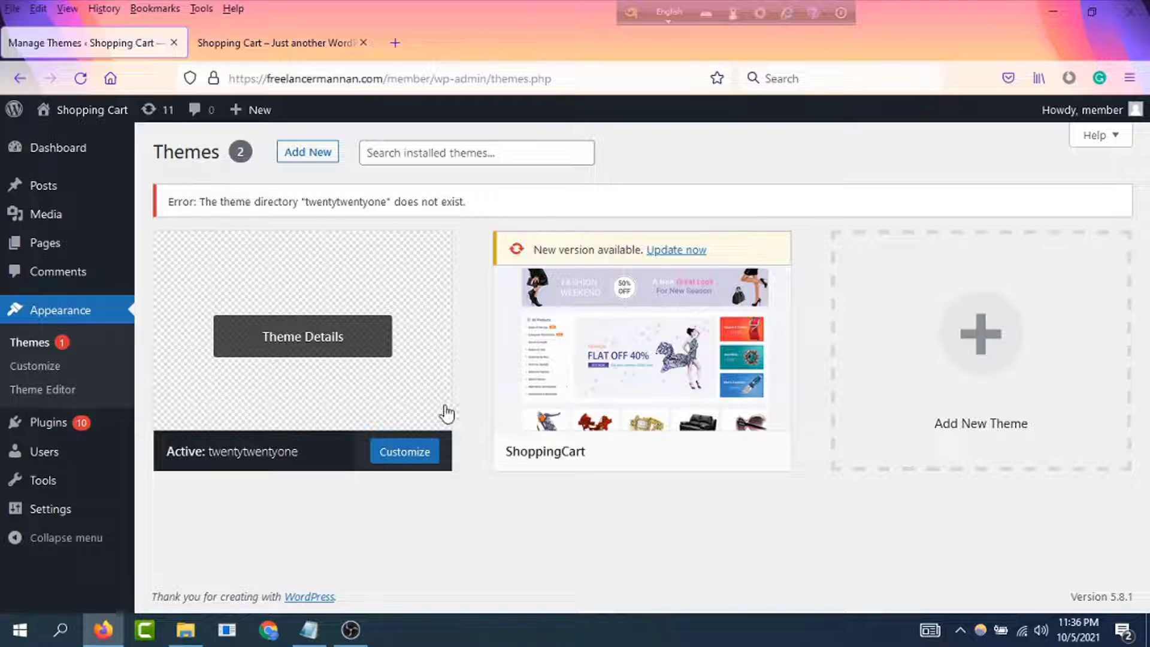
pyautogui.click(367, 441)
pyautogui.scroll(-1, 1060, 515)
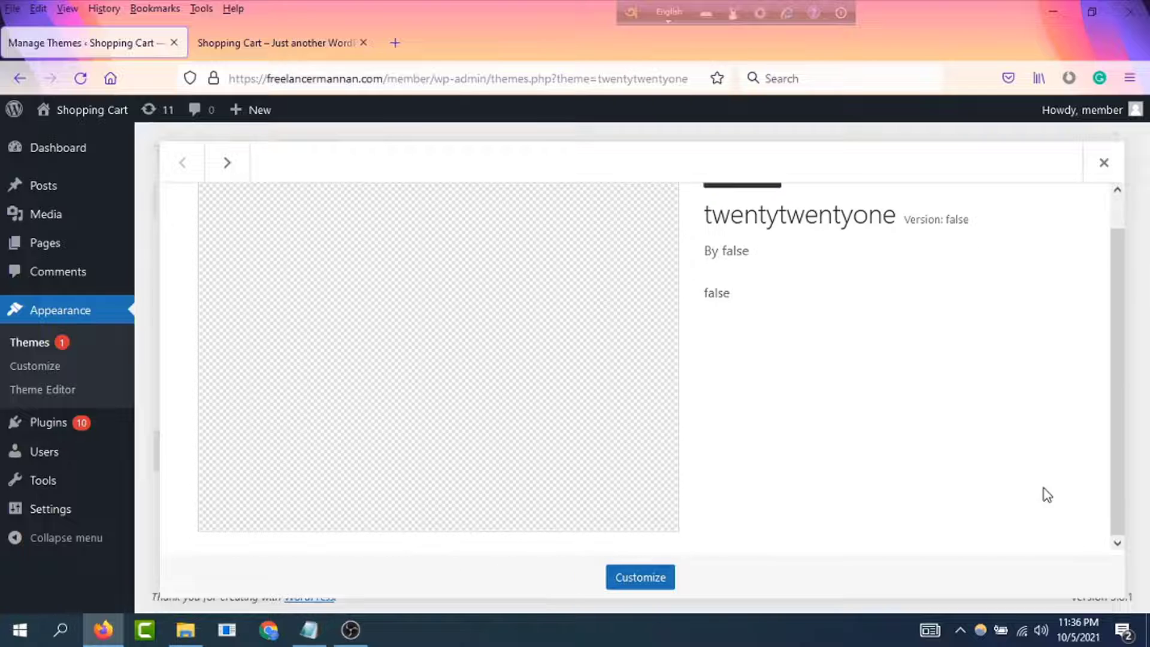
pyautogui.scroll(1, 910, 472)
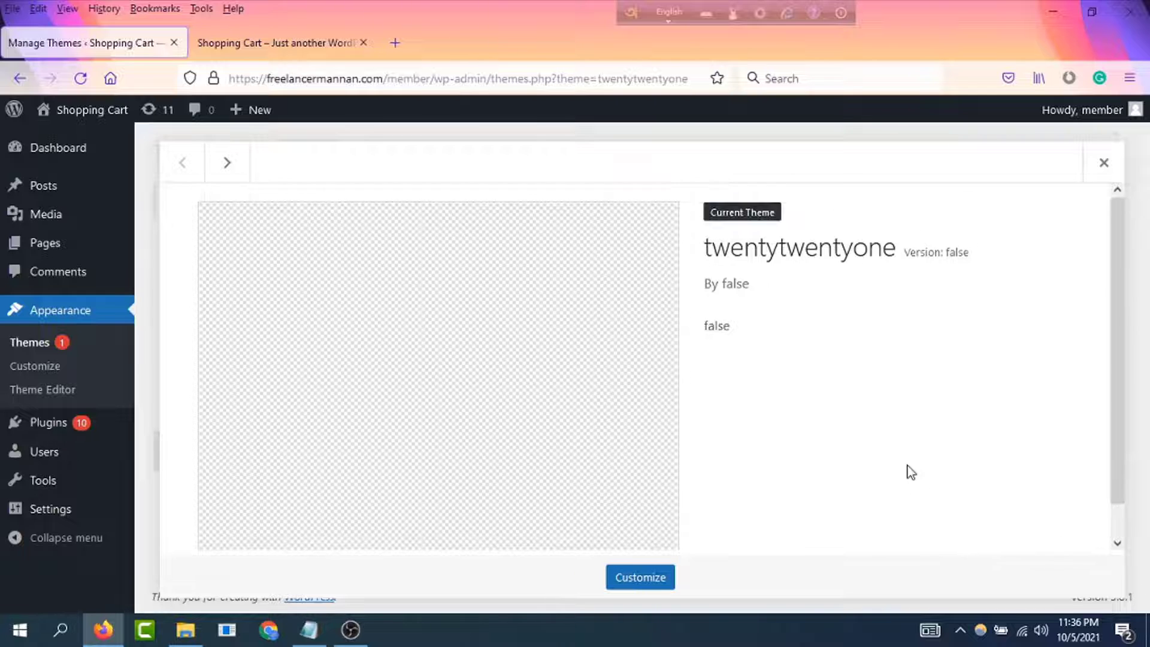
pyautogui.click(1104, 163)
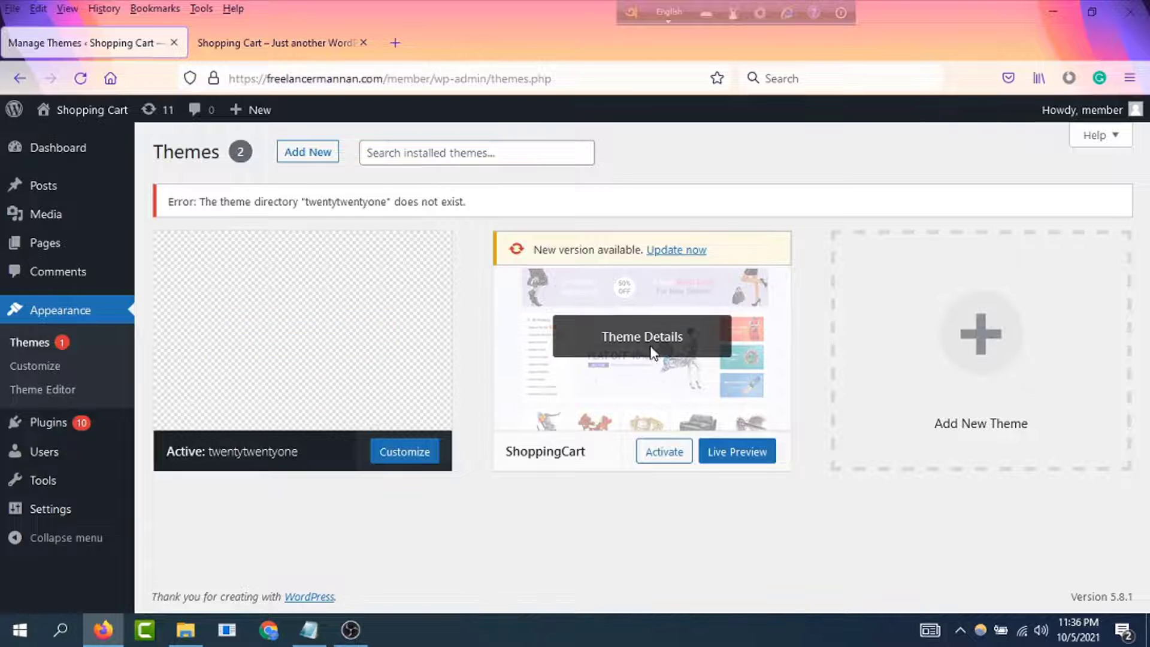
# Step: Open the details of the ShoppingCart theme and activate it for the site
pyautogui.click(653, 353)
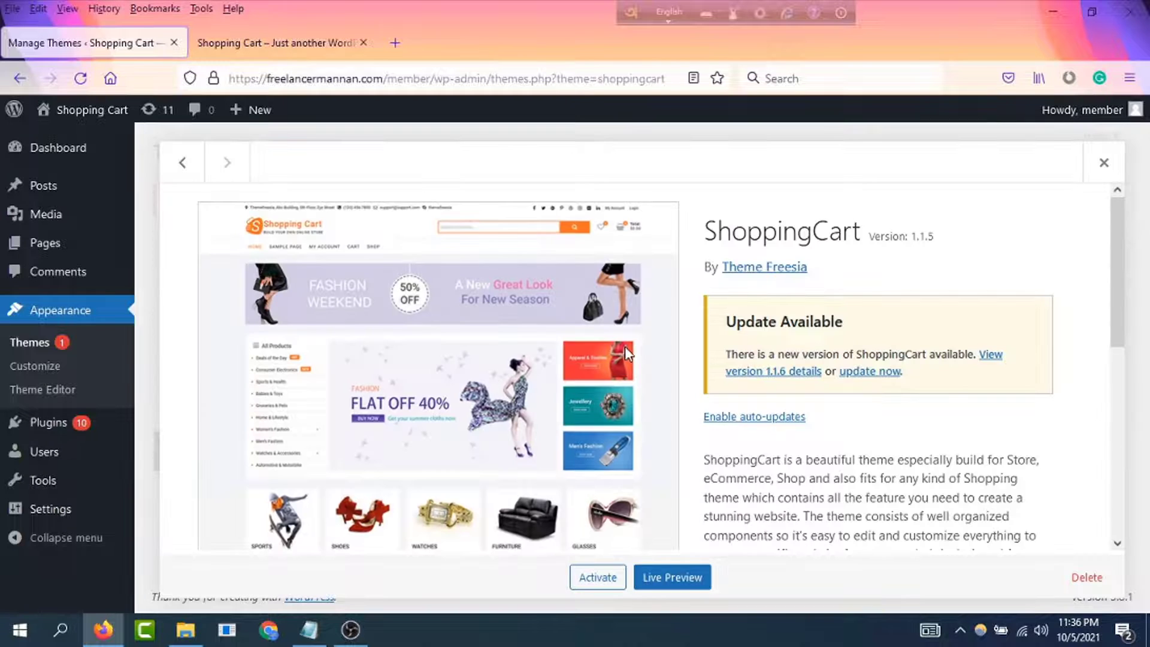
pyautogui.click(595, 578)
pyautogui.scroll(-10, 295, 357)
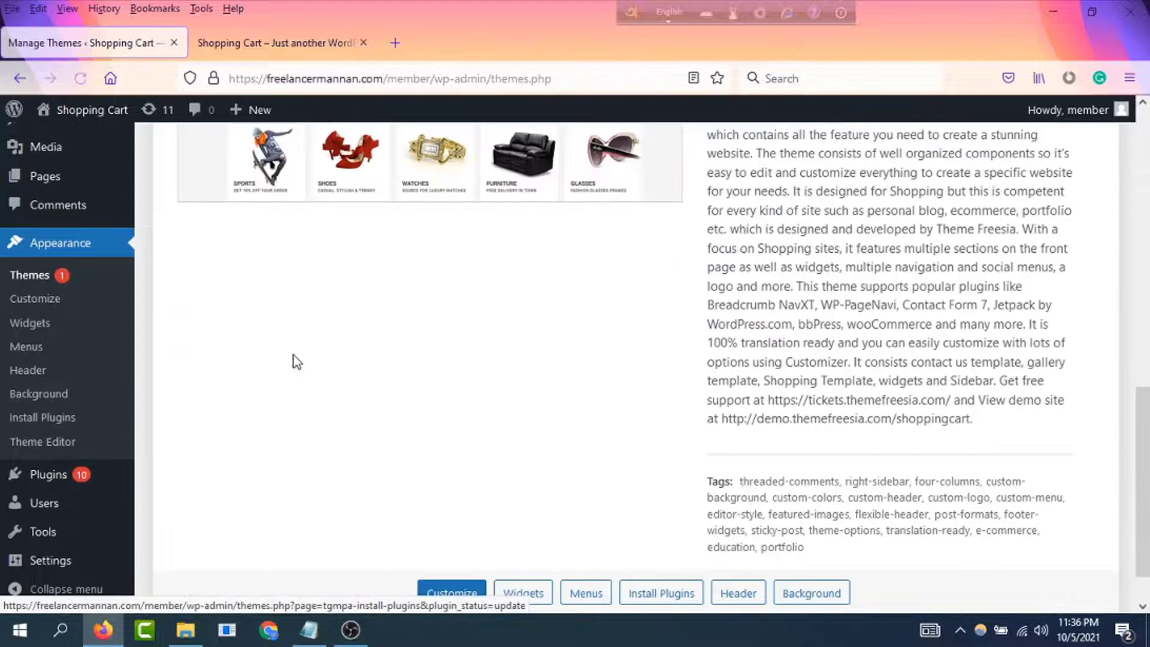
pyautogui.scroll(7, 295, 357)
# Step: Reload the storefront to check its look with the ShoppingCart theme, and return to the Themes page
pyautogui.click(280, 41)
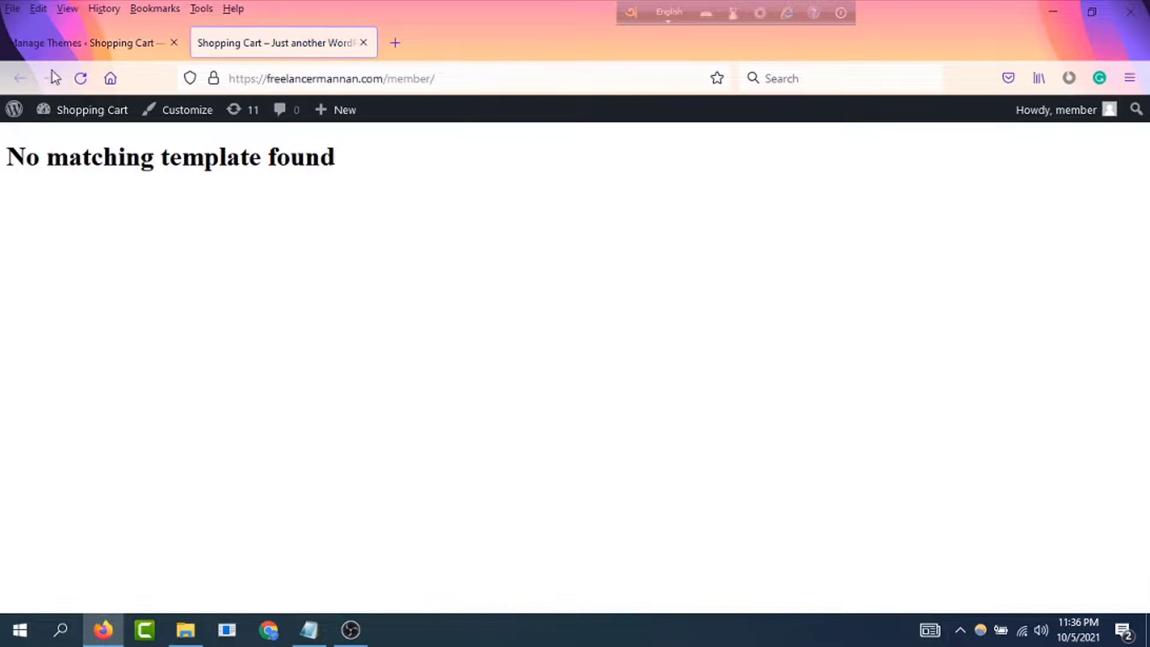
pyautogui.click(81, 78)
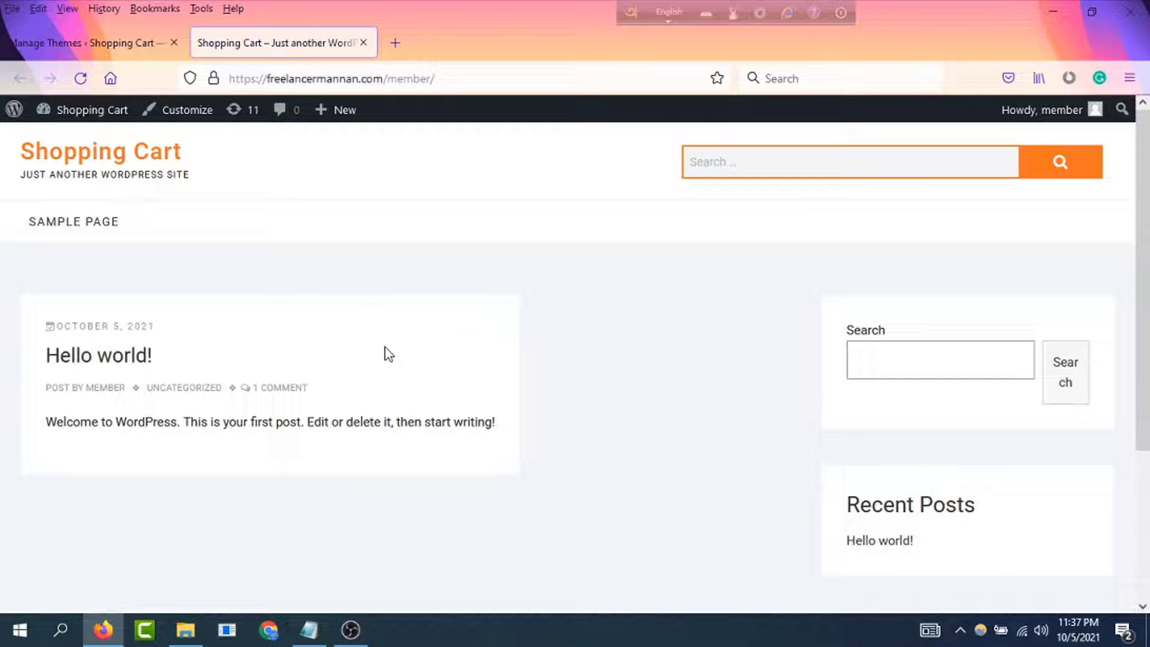
pyautogui.scroll(-3, 469, 341)
pyautogui.scroll(3, 469, 341)
pyautogui.click(78, 53)
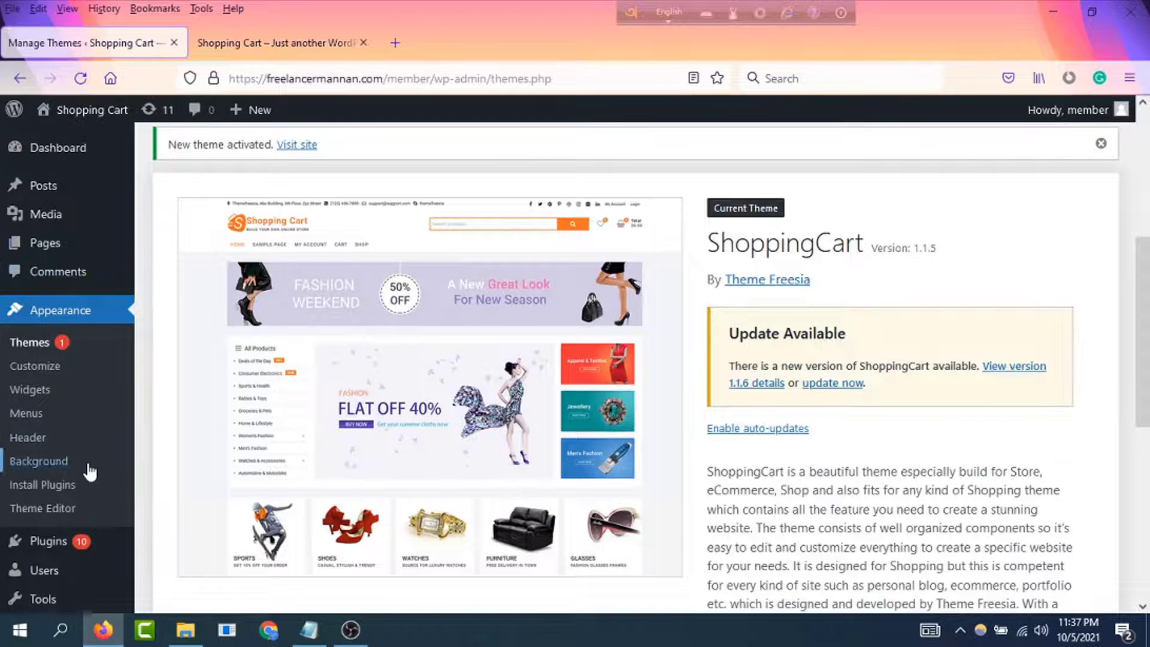